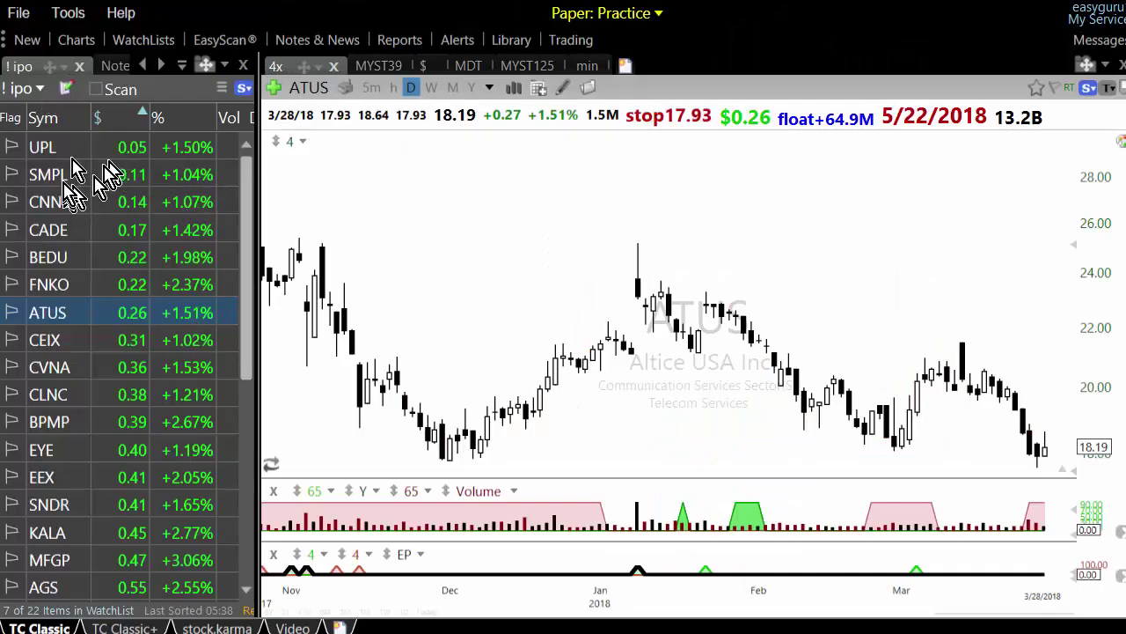
Run the ! $bearish saved scan, then close its results window.
left_click(227, 41)
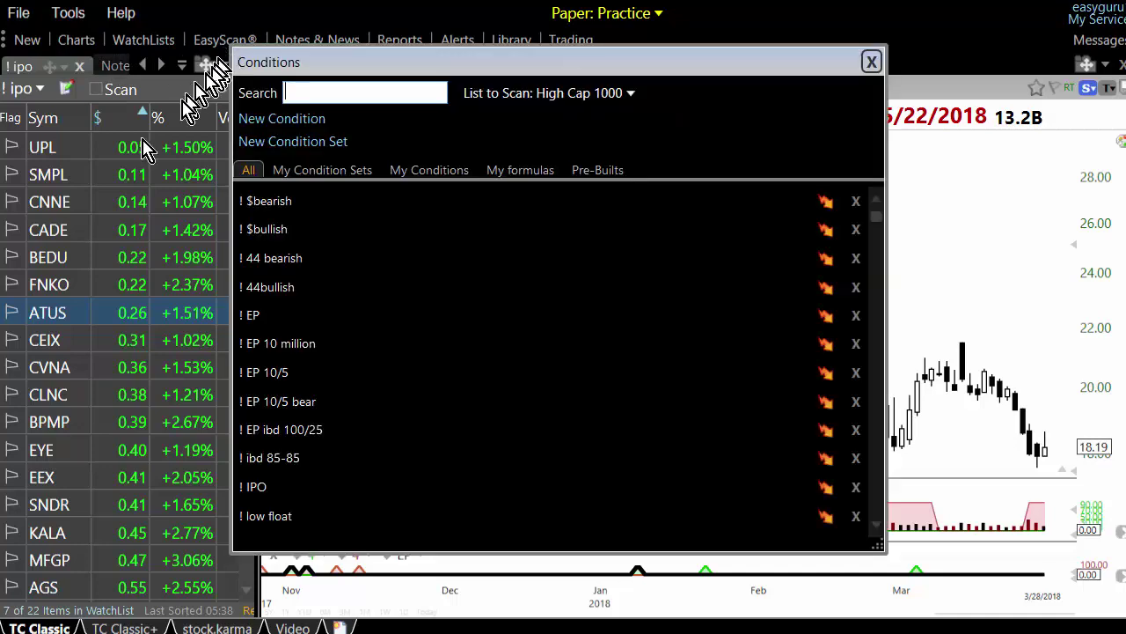
left_click(281, 210)
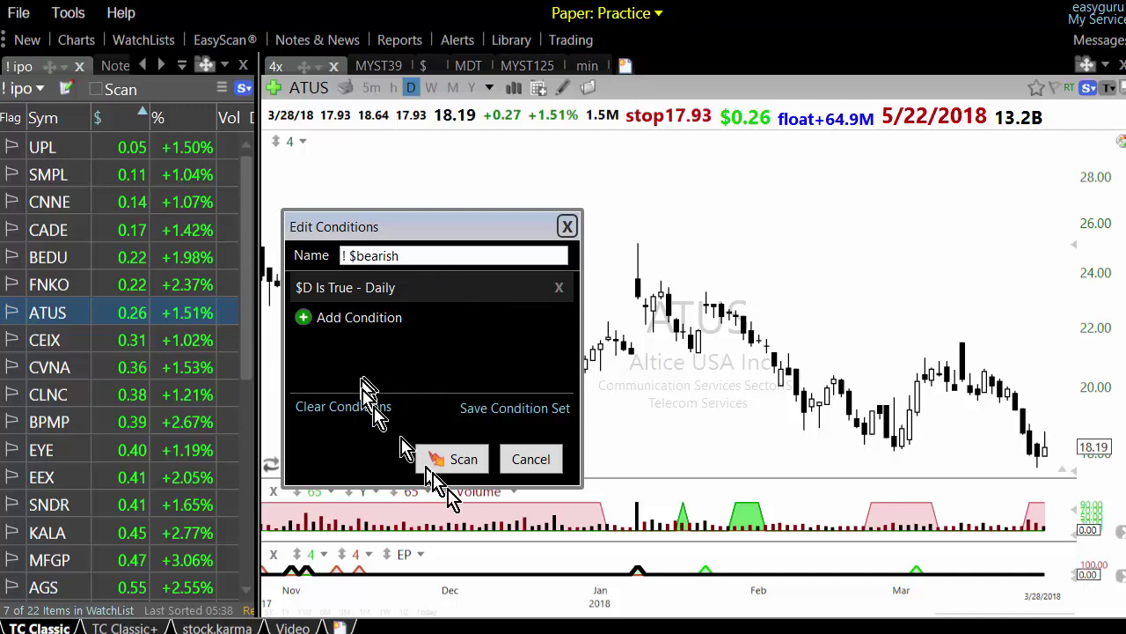
left_click(453, 458)
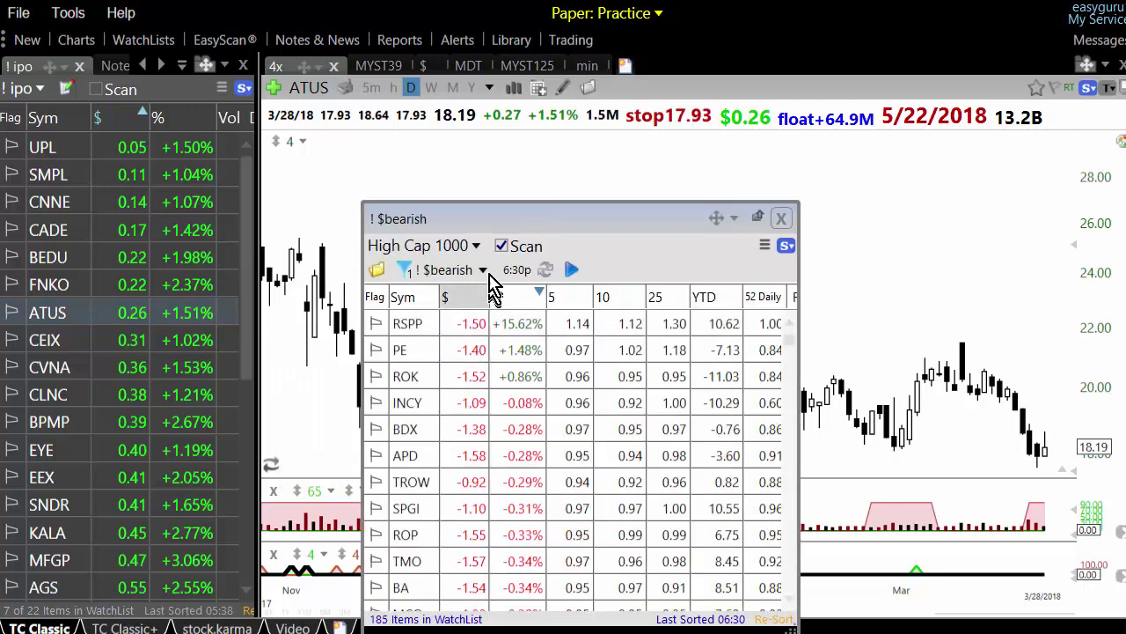
left_click(445, 251)
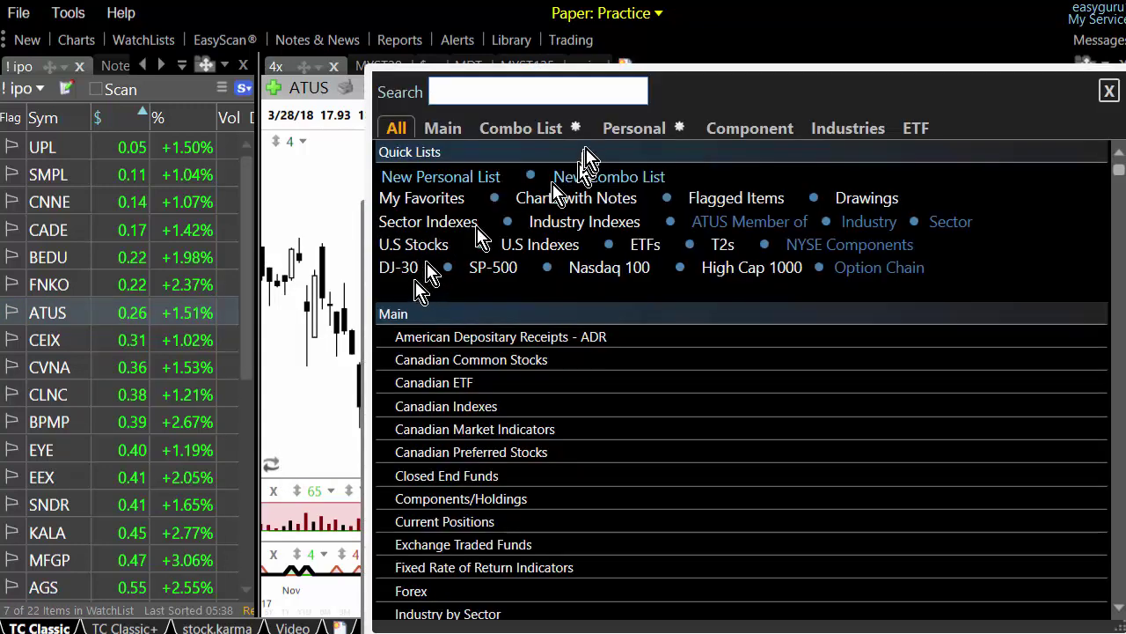
left_click(1108, 91)
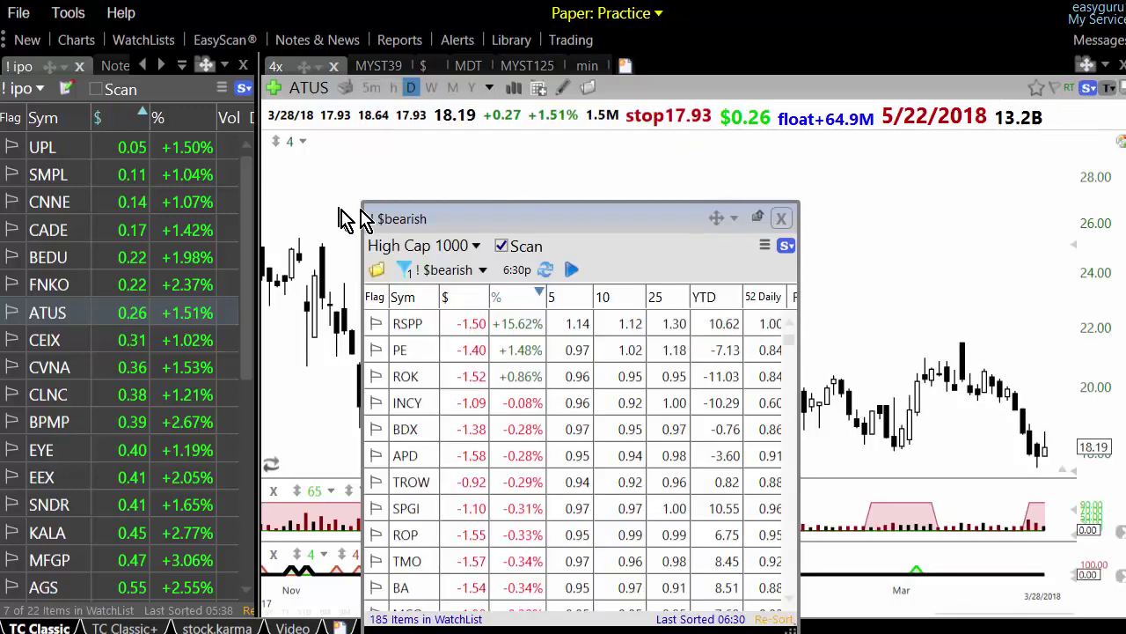
left_click(779, 220)
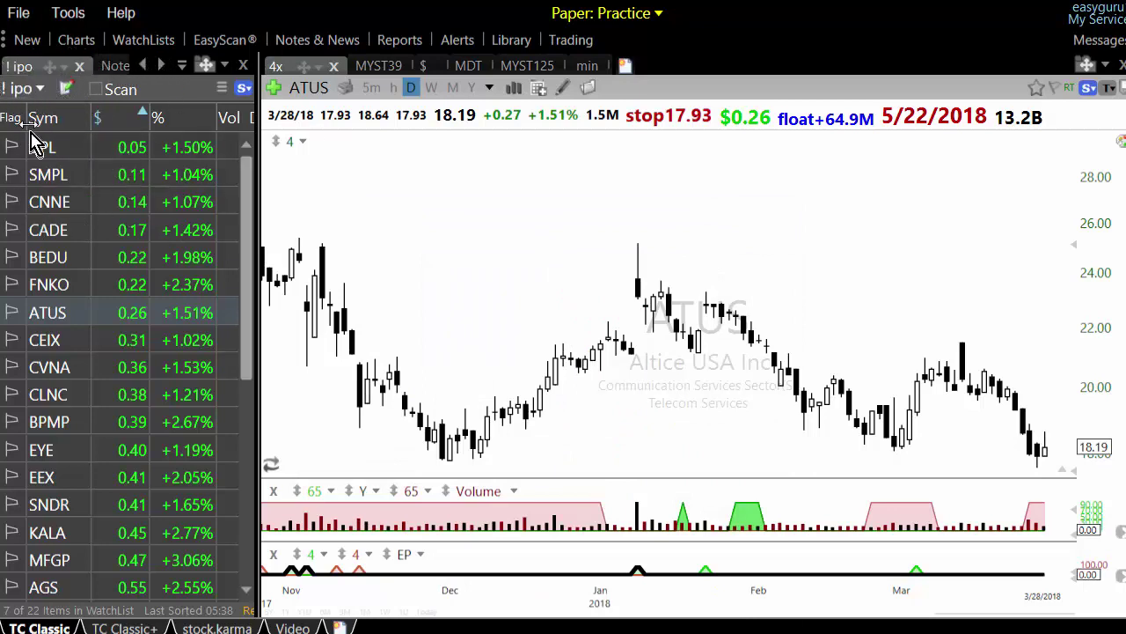
Run the ! 44bullish scan on US Stocks instead of High Cap 1000, then close its results.
left_click(220, 41)
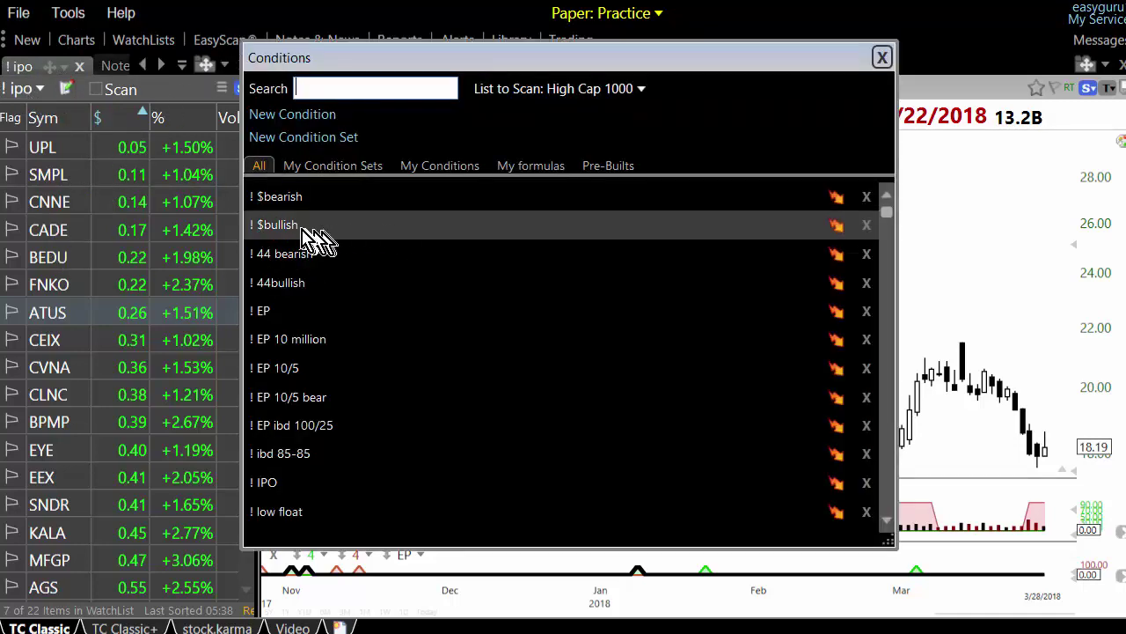
left_click(294, 283)
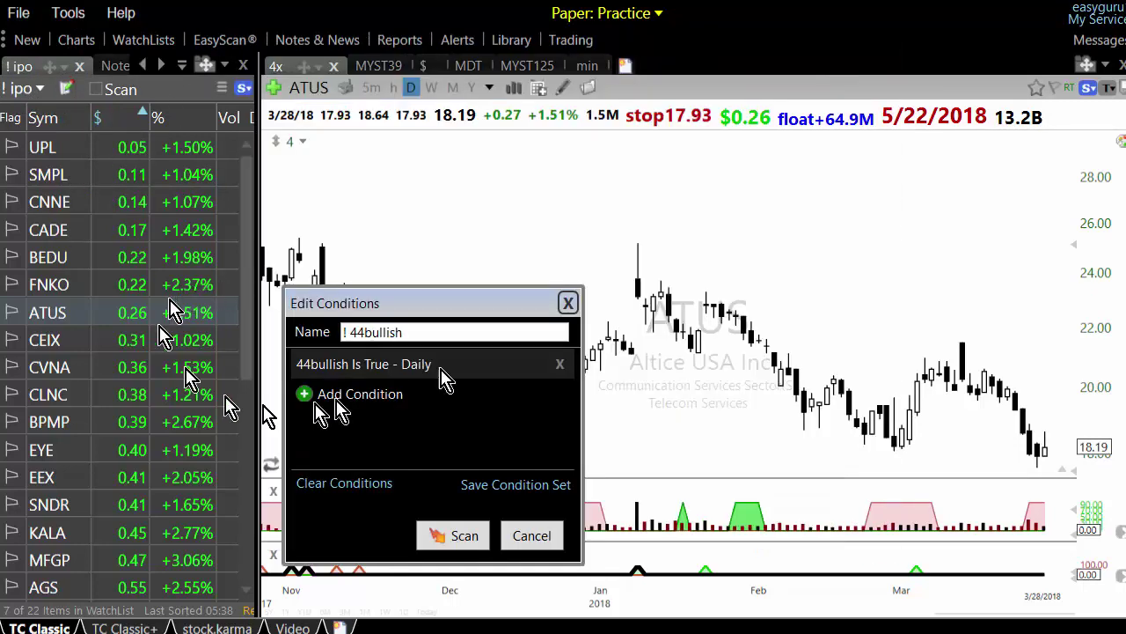
left_click(449, 534)
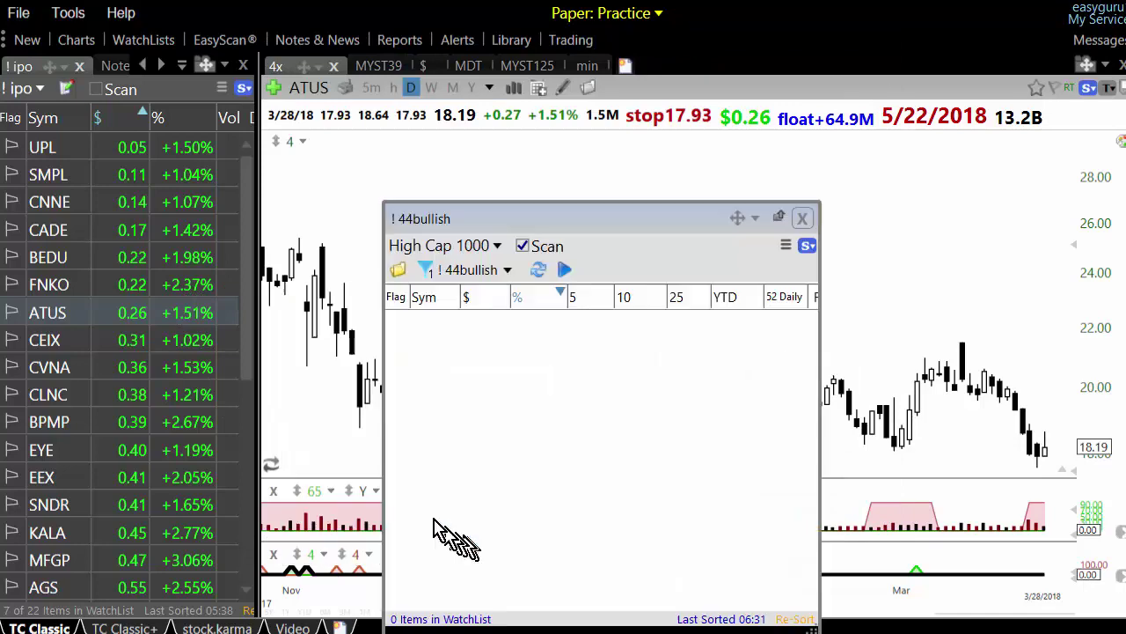
left_click(498, 247)
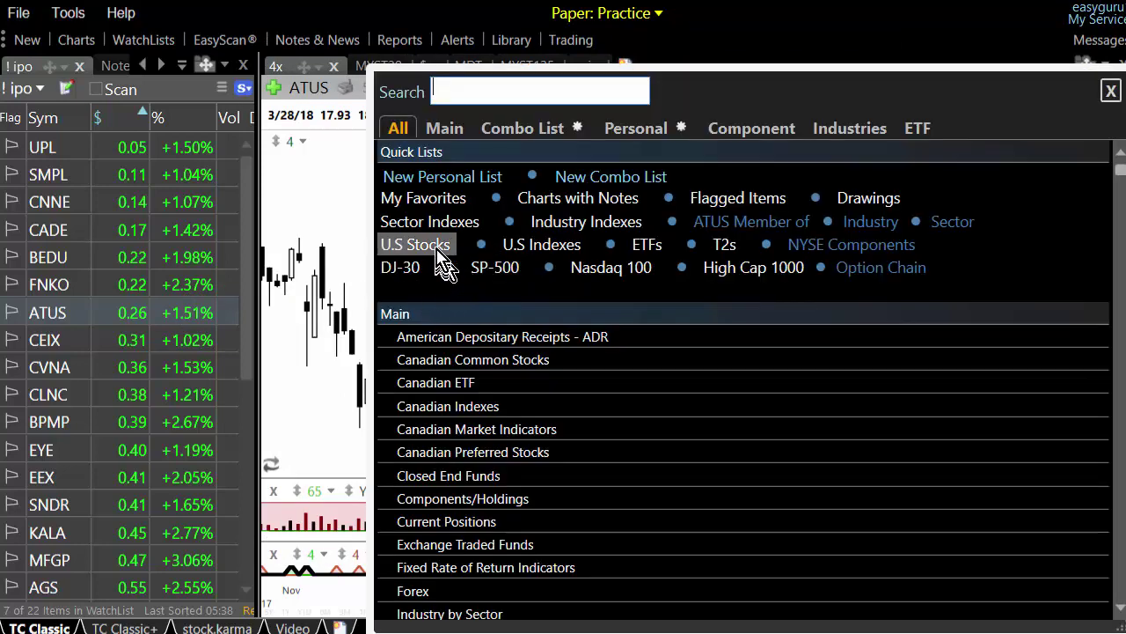
left_click(436, 258)
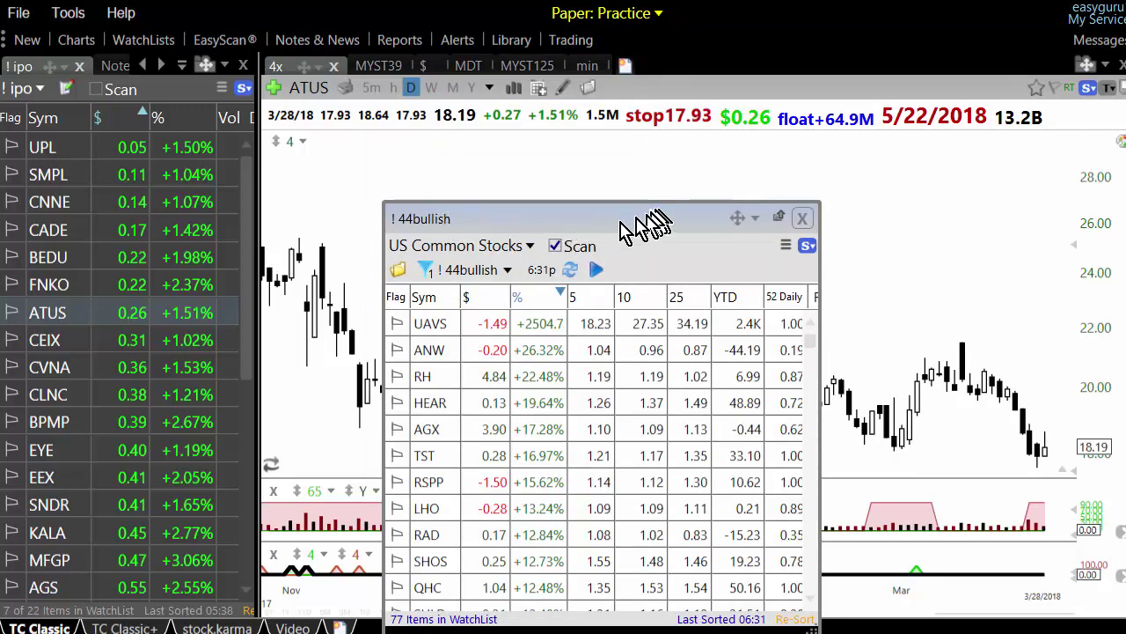
left_click_drag(634, 224, 563, 183)
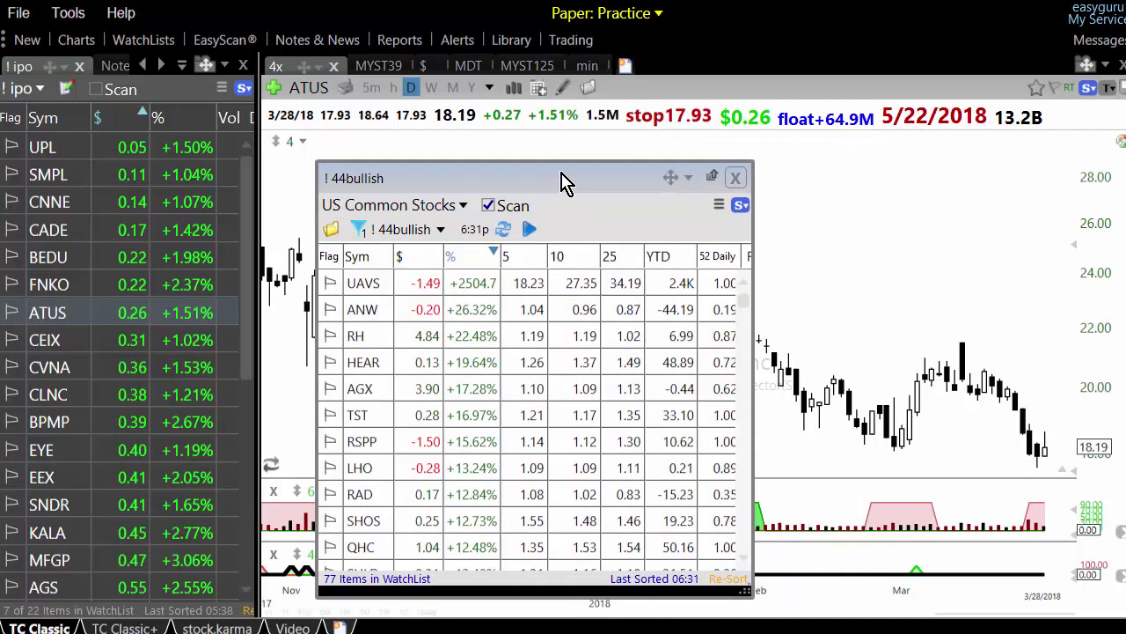
left_click(737, 180)
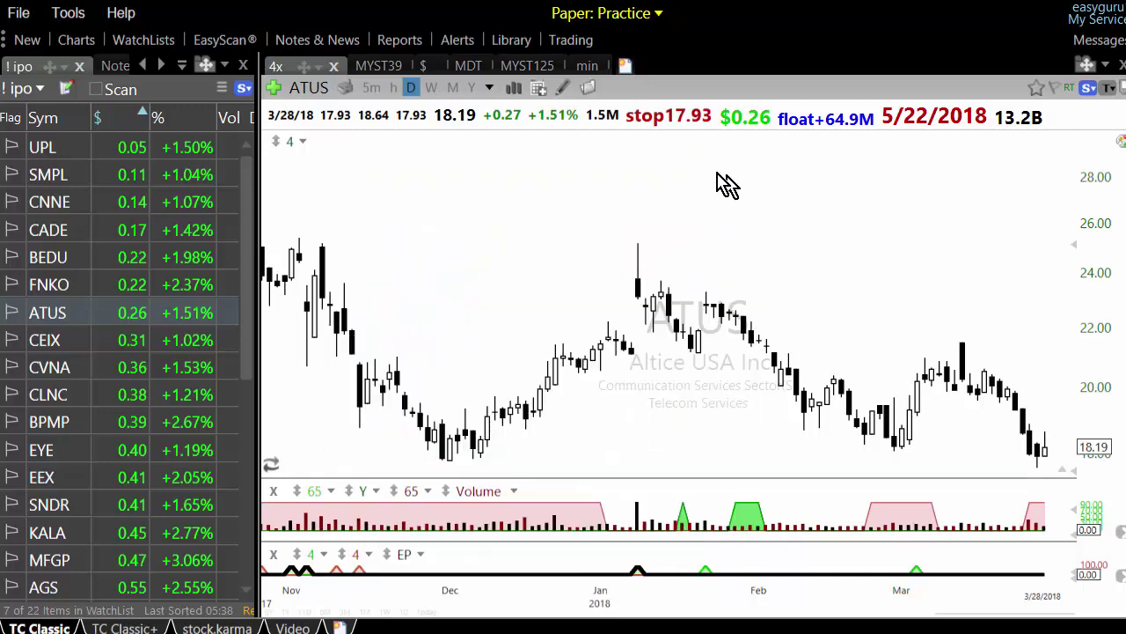
Load the Universe personal watchlist in the side panel and turn on scanning.
left_click(26, 97)
left_click(253, 133)
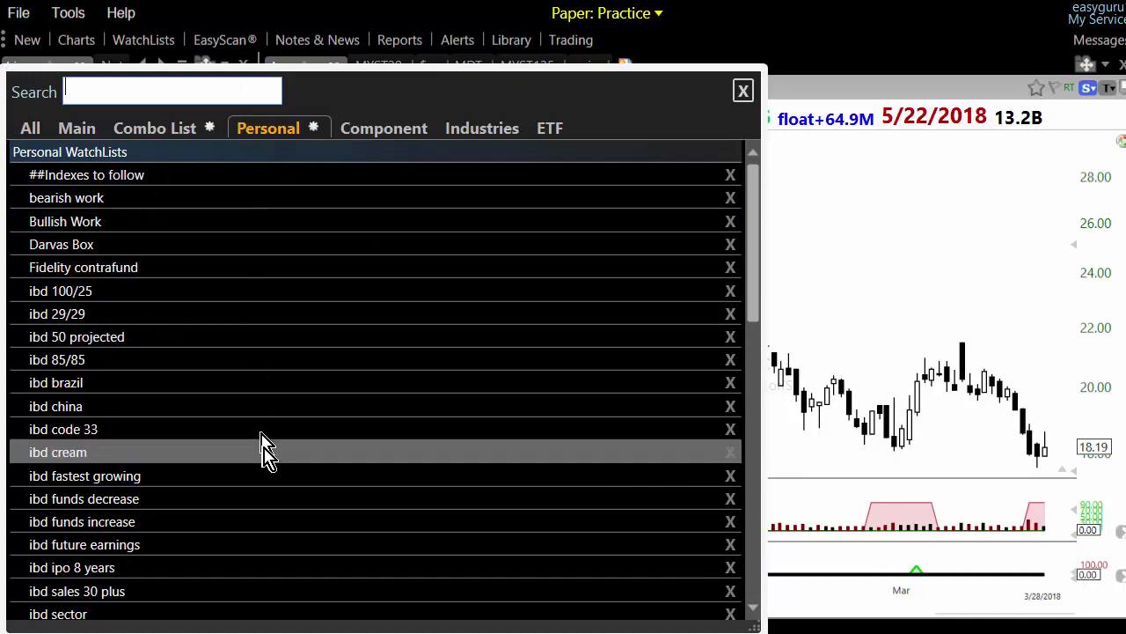
scroll(264, 449, "down", 5)
left_click(100, 490)
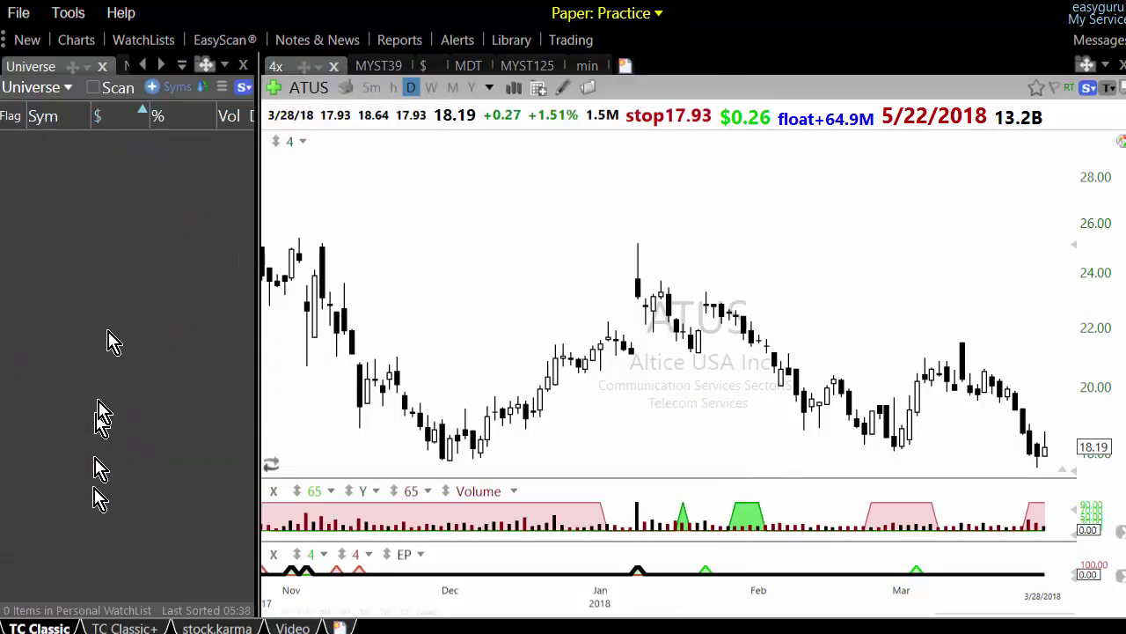
left_click(93, 87)
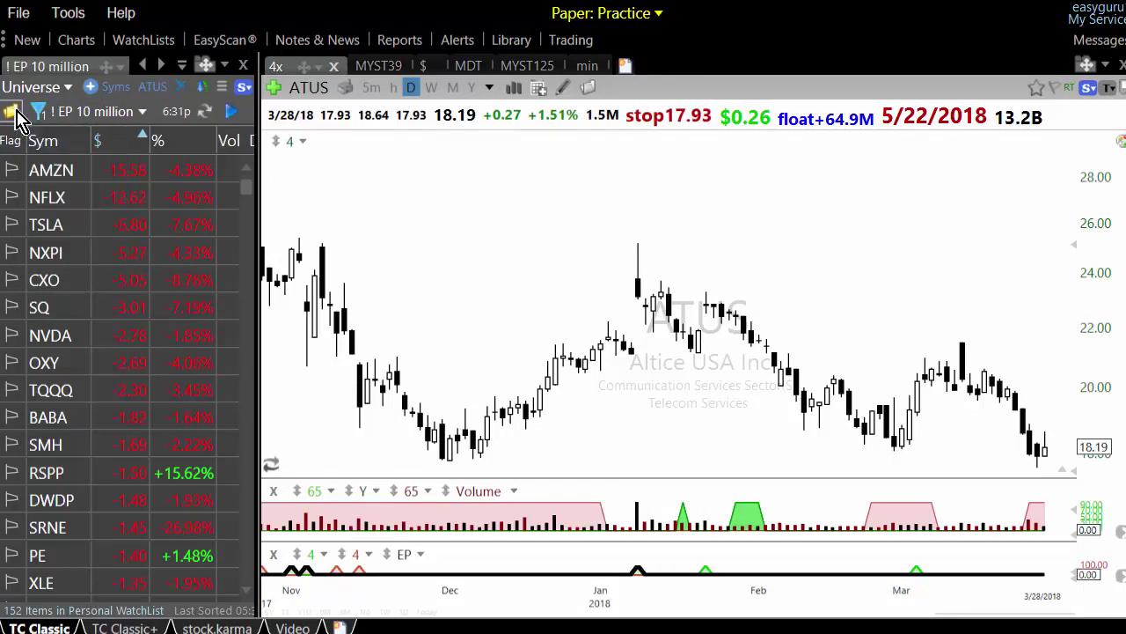
Apply the ! $bullish condition set and chart AOI, then RGR, from its results.
left_click(16, 113)
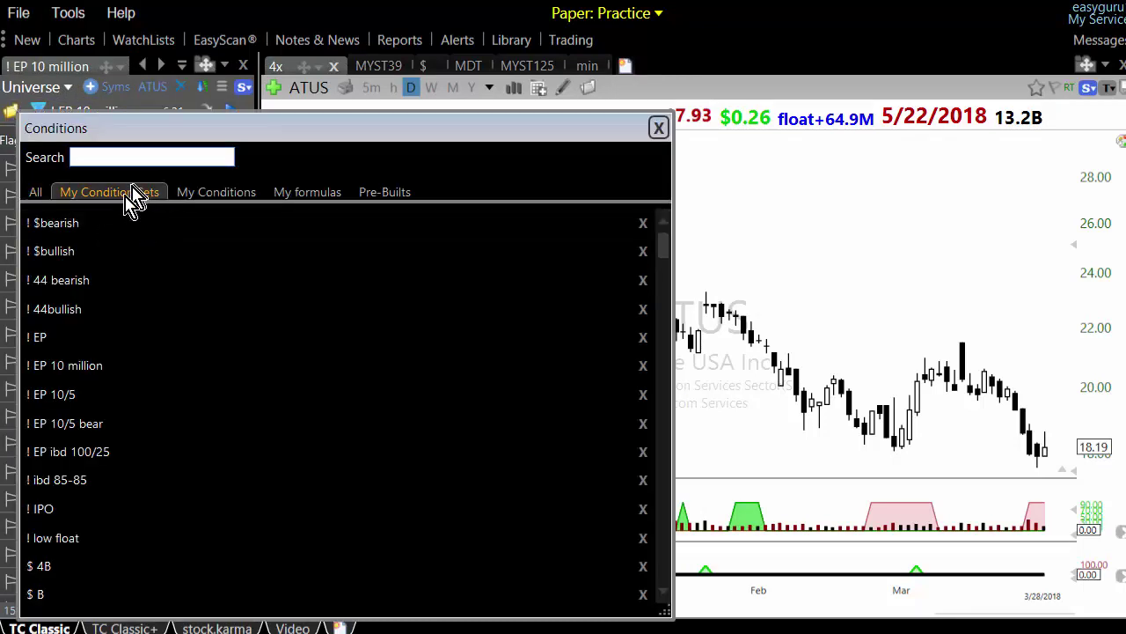
double_click(67, 252)
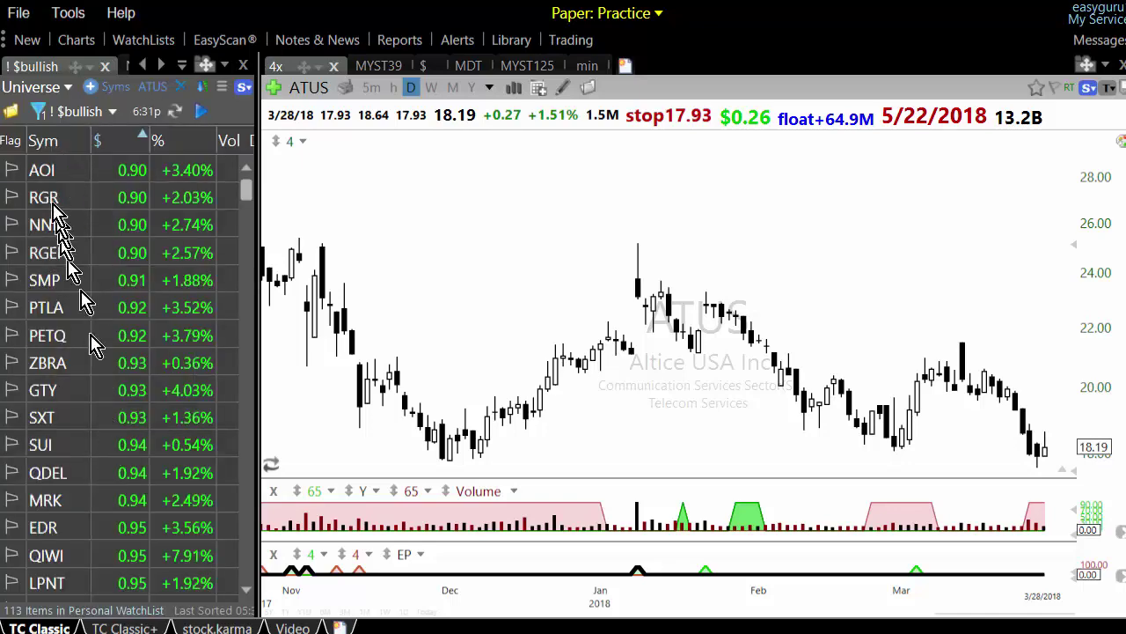
left_click(52, 176)
key("Down")
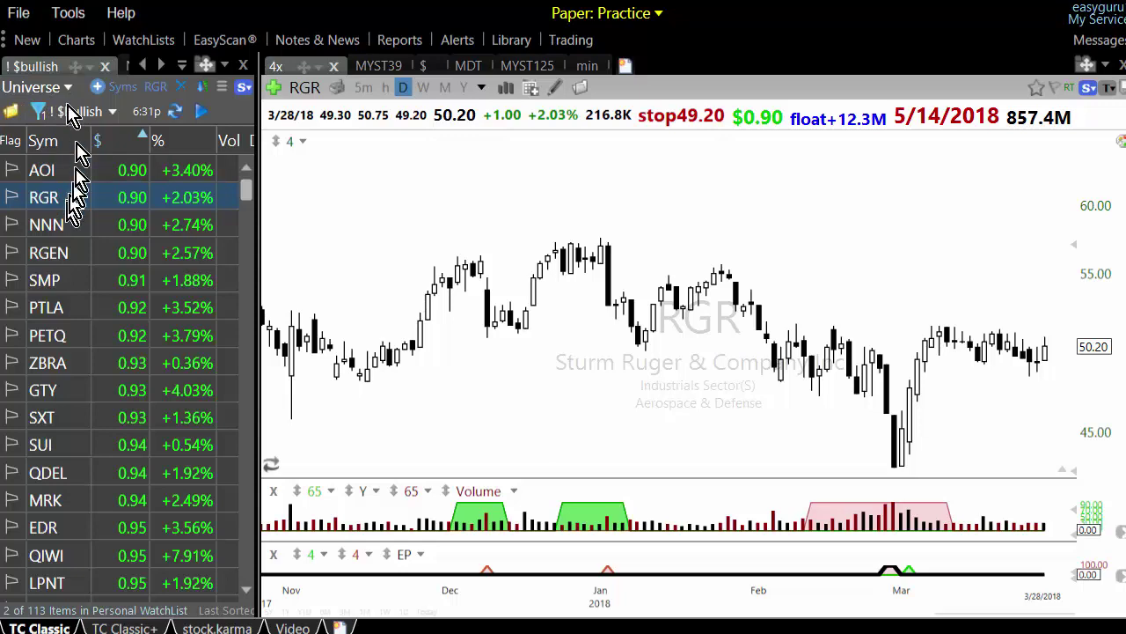
left_click(11, 111)
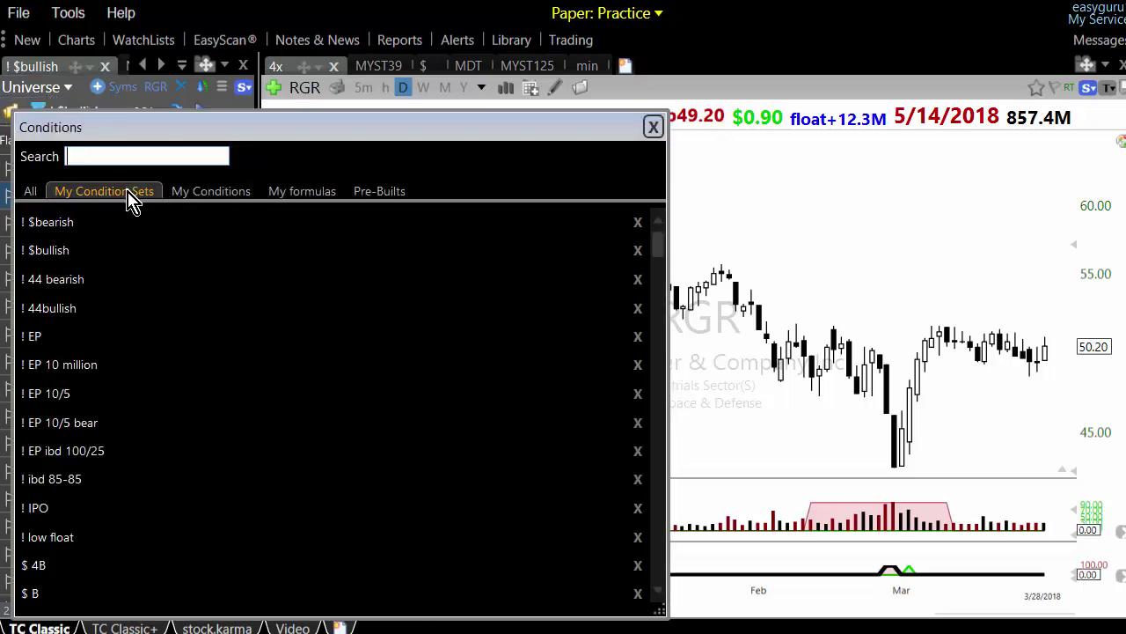
Apply ! 44bullish and chart each result in turn, SHPG through PLT and AQMS down to CYTX.
left_click(51, 310)
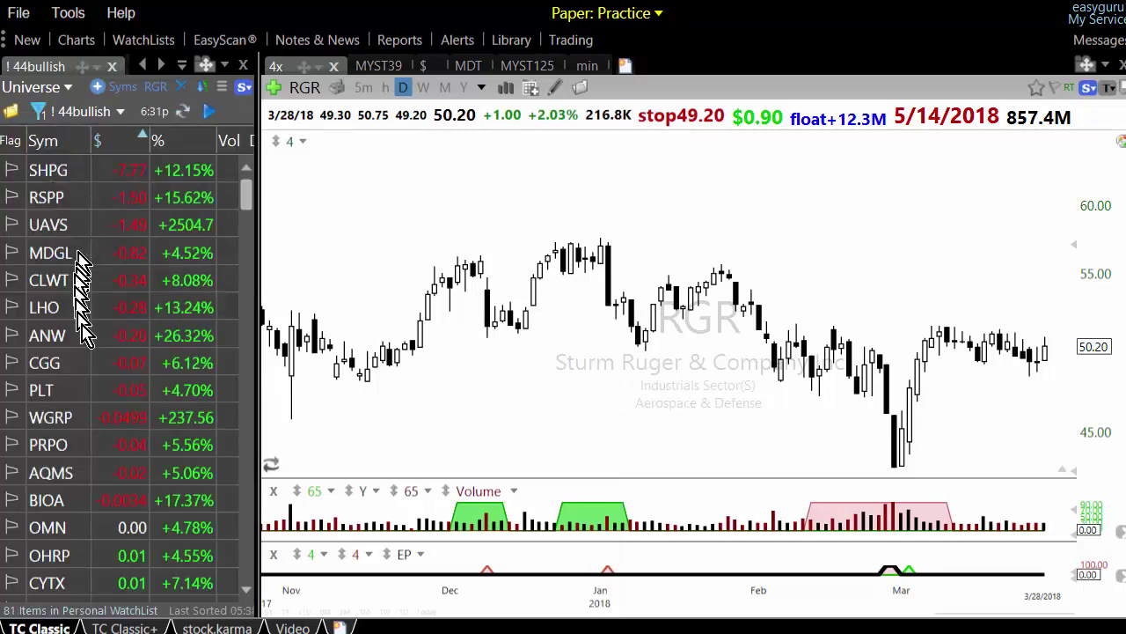
left_click(69, 170)
left_click(70, 224)
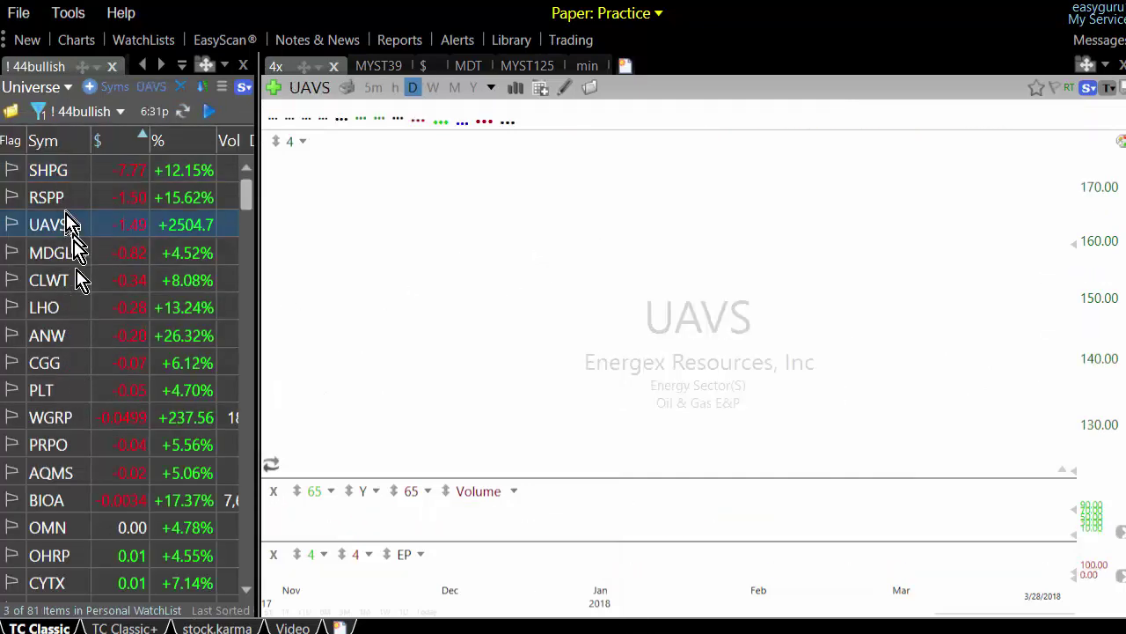
left_click(81, 281)
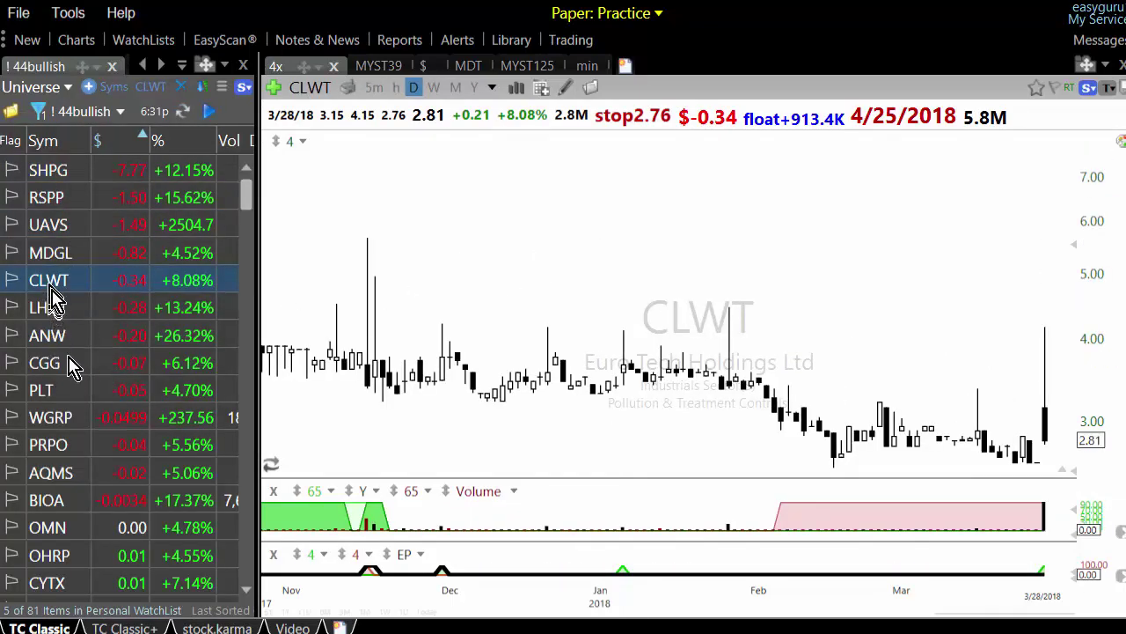
left_click(59, 317)
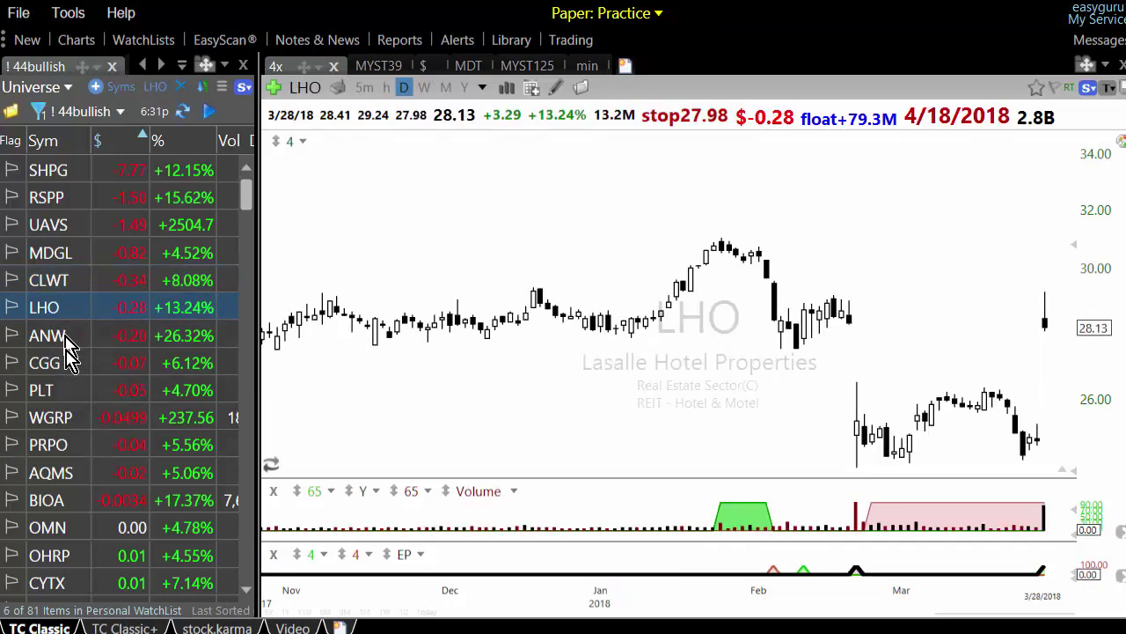
left_click(65, 340)
left_click(66, 369)
left_click(70, 394)
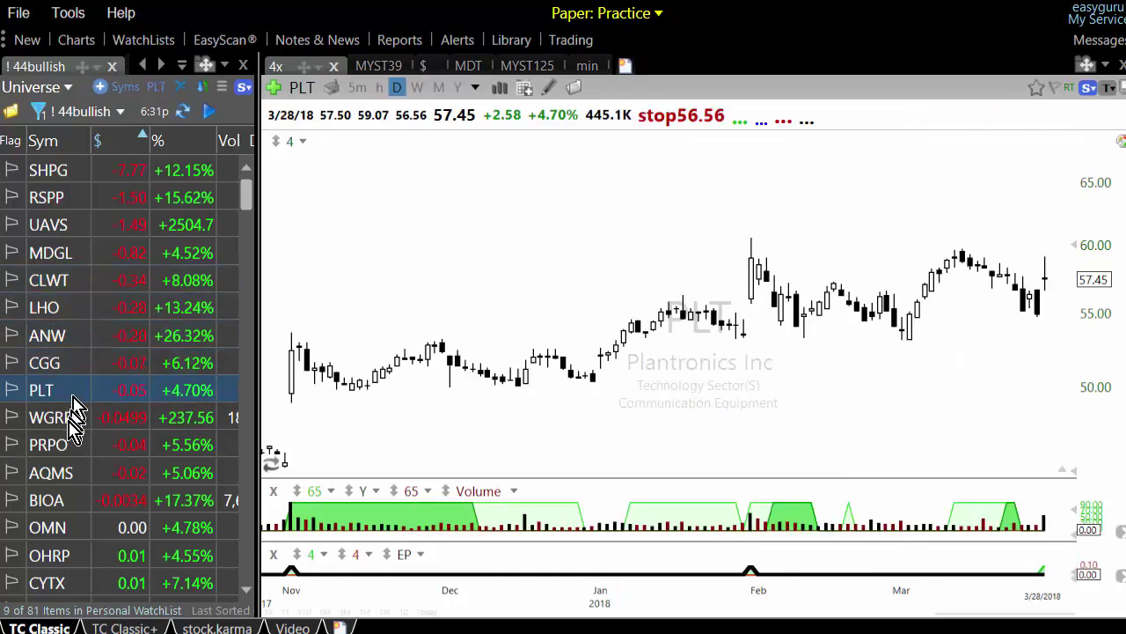
left_click(72, 423)
left_click(77, 455)
left_click(78, 480)
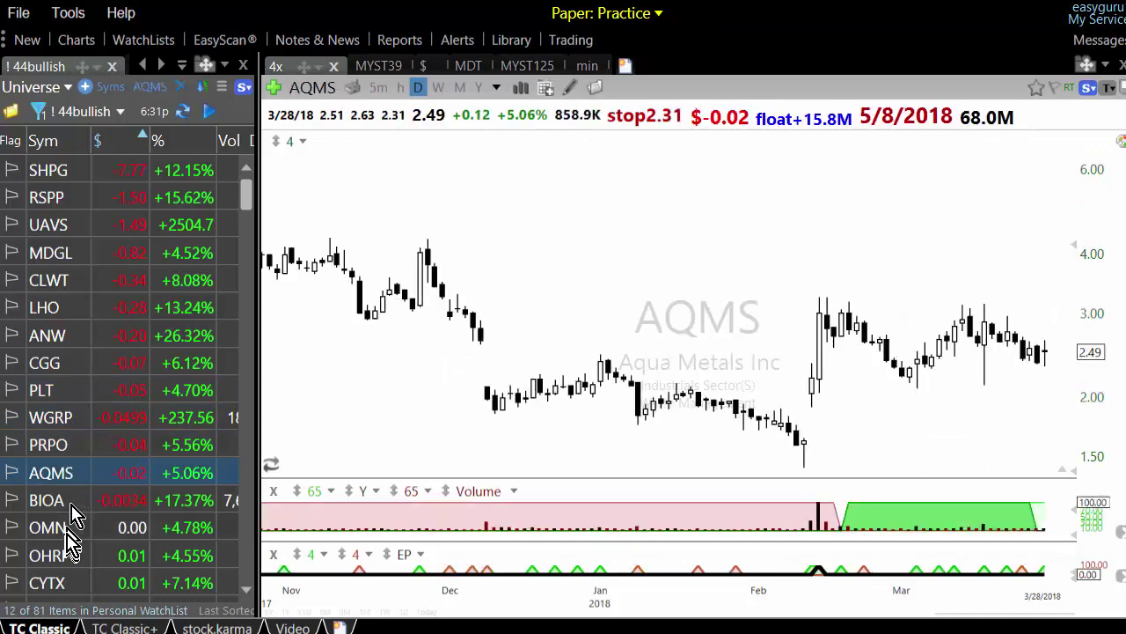
left_click(67, 533)
left_click(65, 555)
left_click(63, 582)
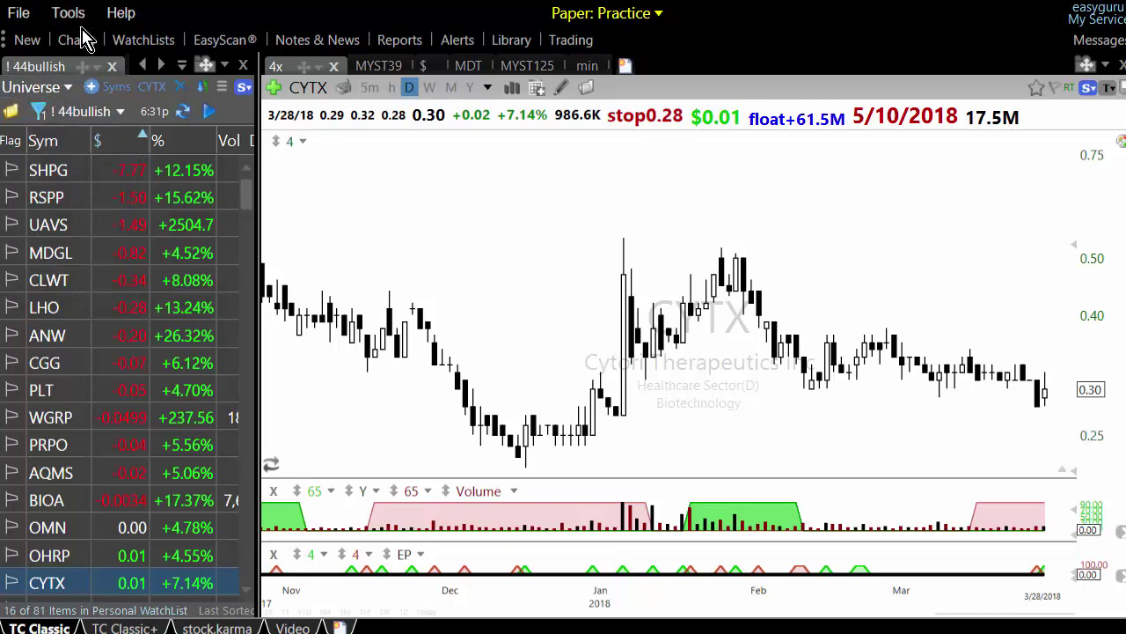
Load the ! 4 bullish combo list, then the !!! EP 10 million combo list.
left_click(40, 88)
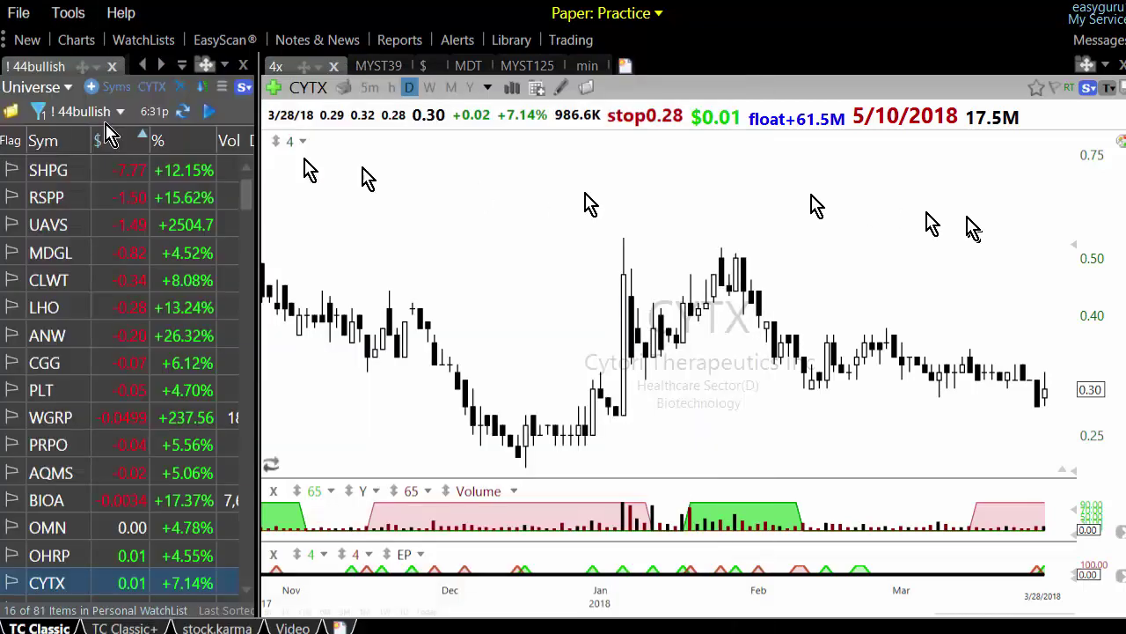
left_click(64, 87)
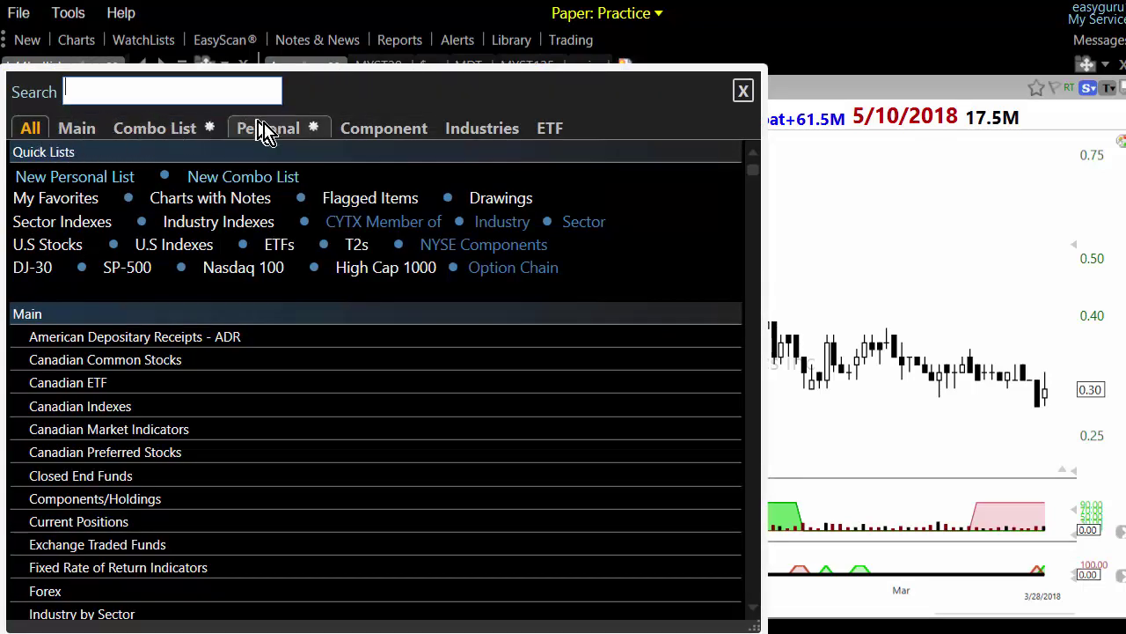
left_click(175, 142)
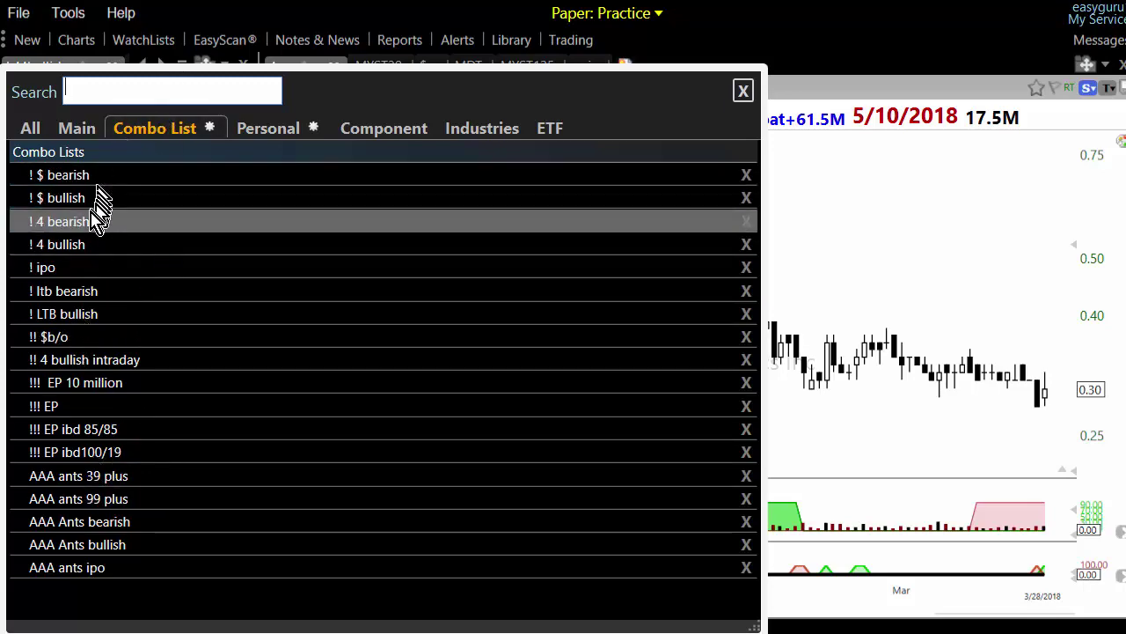
left_click(88, 246)
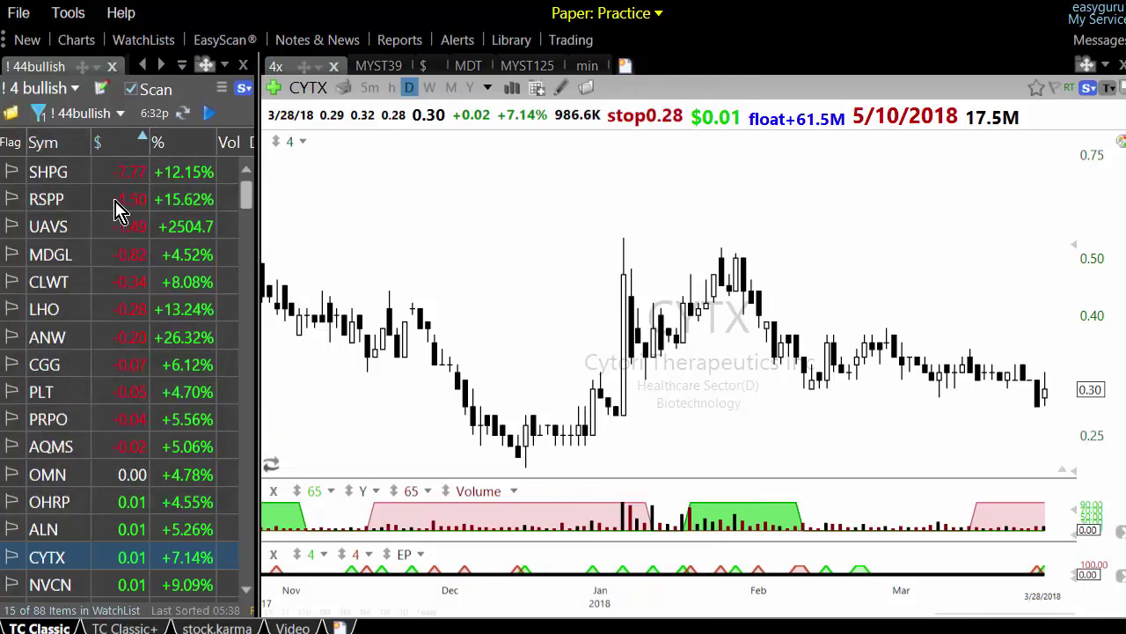
left_click(75, 113)
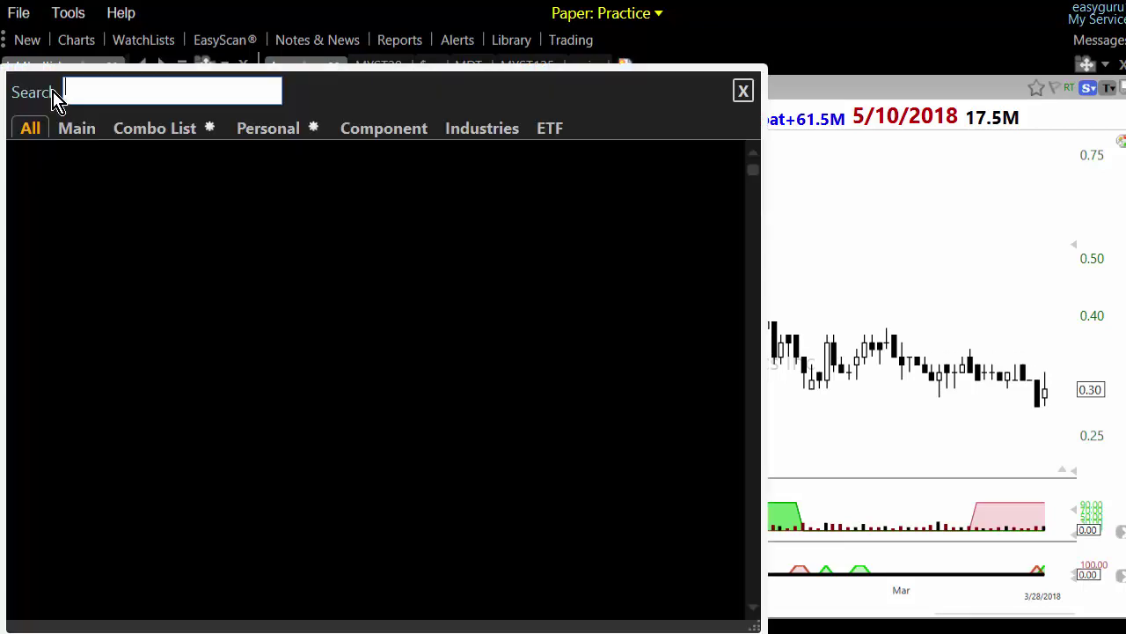
left_click(180, 132)
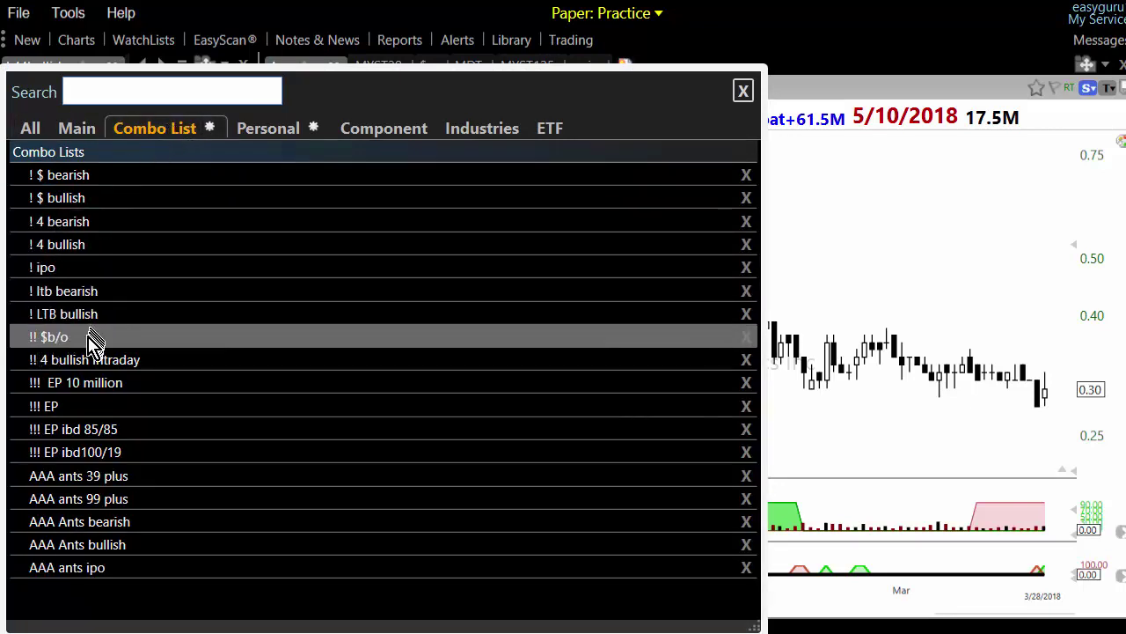
left_click(106, 384)
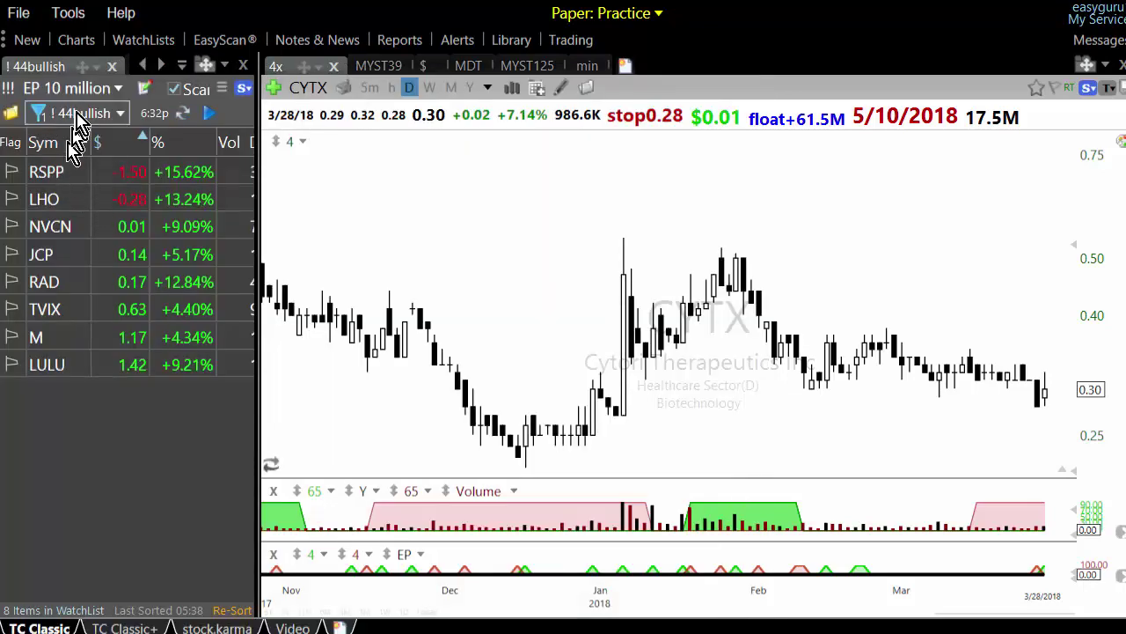
Reopen the combo list picker and close it without choosing, dismissing a stray menu.
mouse_move(81, 123)
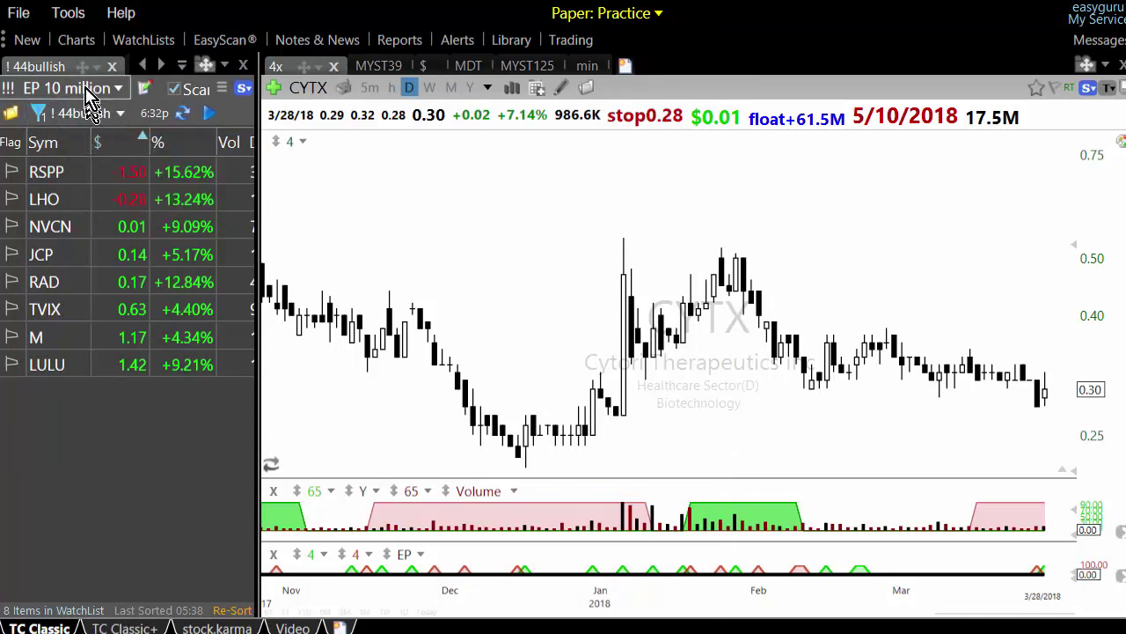
left_click(95, 90)
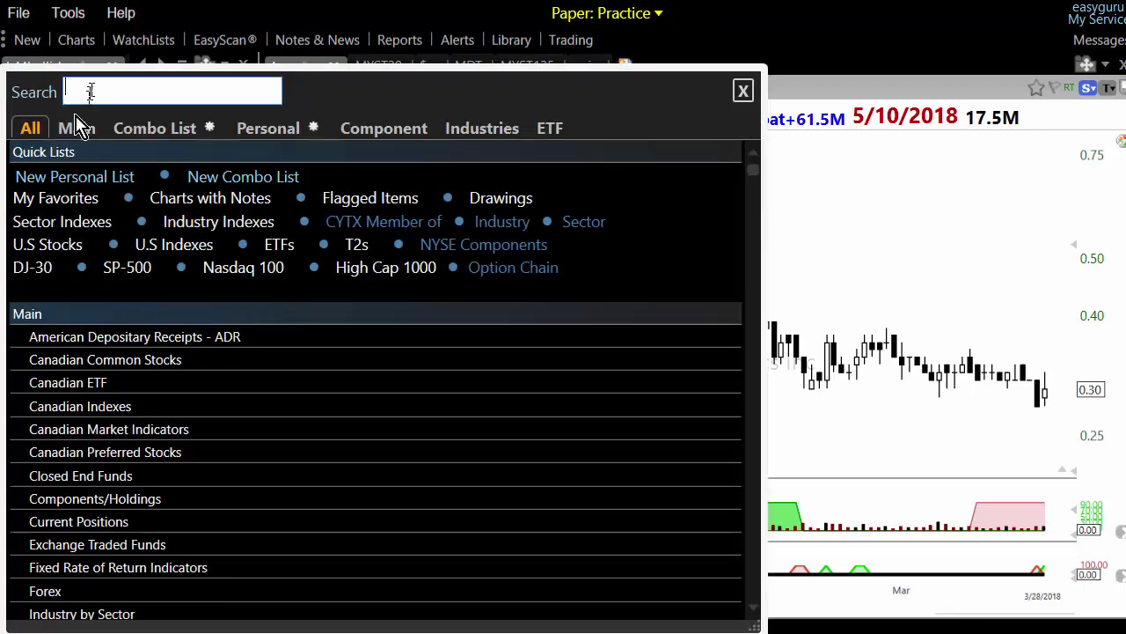
left_click(181, 130)
left_click(819, 208)
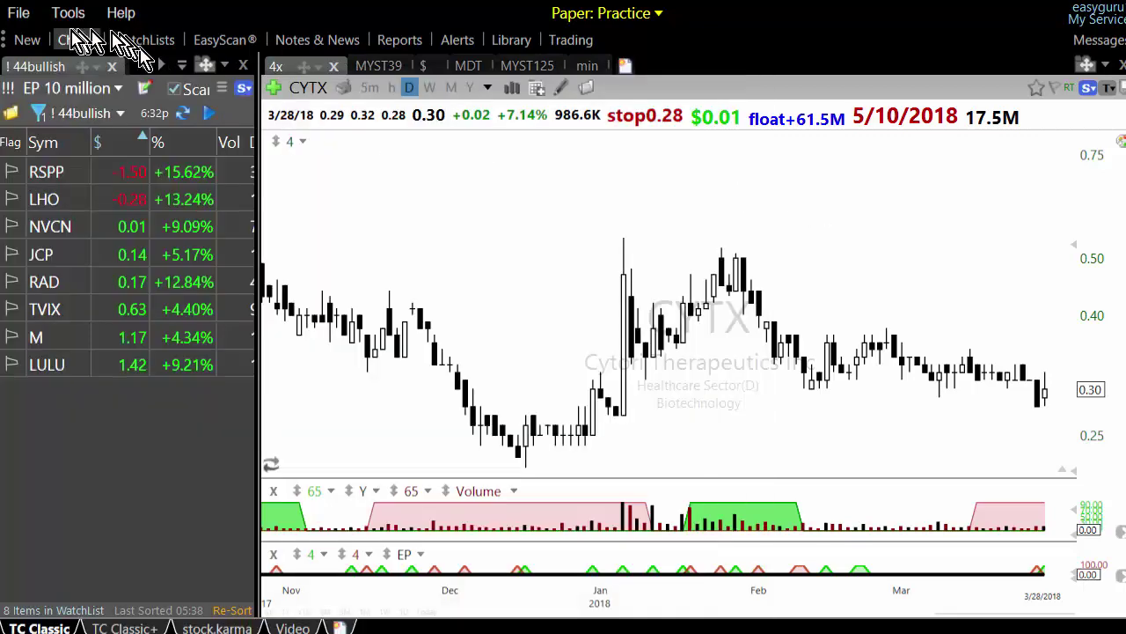
left_click(69, 12)
left_click(420, 185)
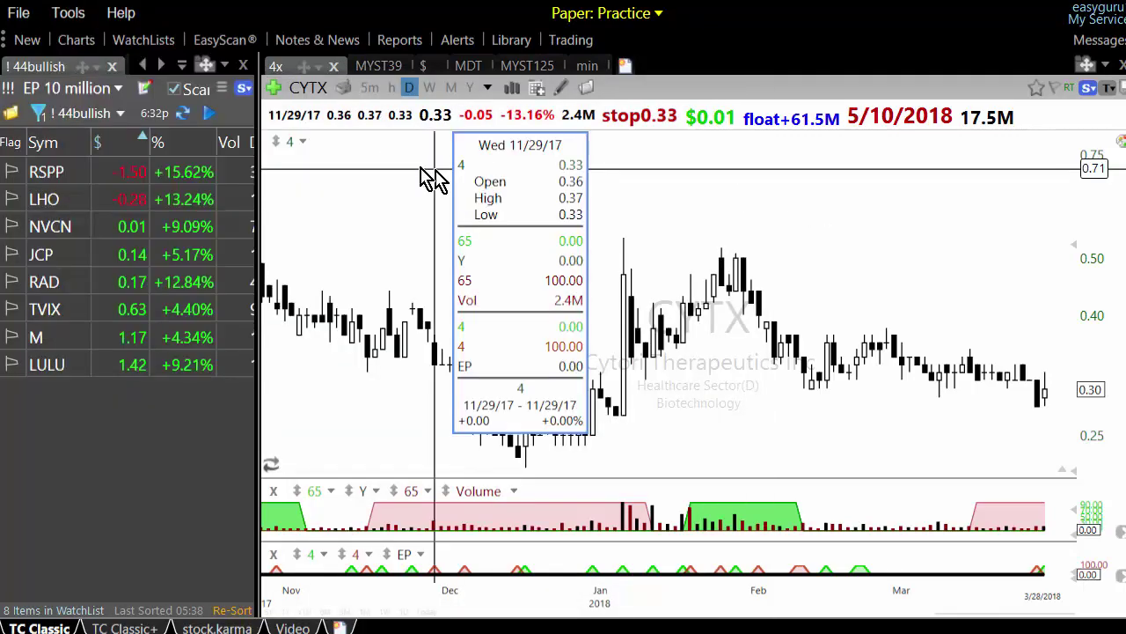
Reload !!! EP 10 million, remove the 44bullish filter to show 163 symbols, and chart AMZN.
left_click(79, 113)
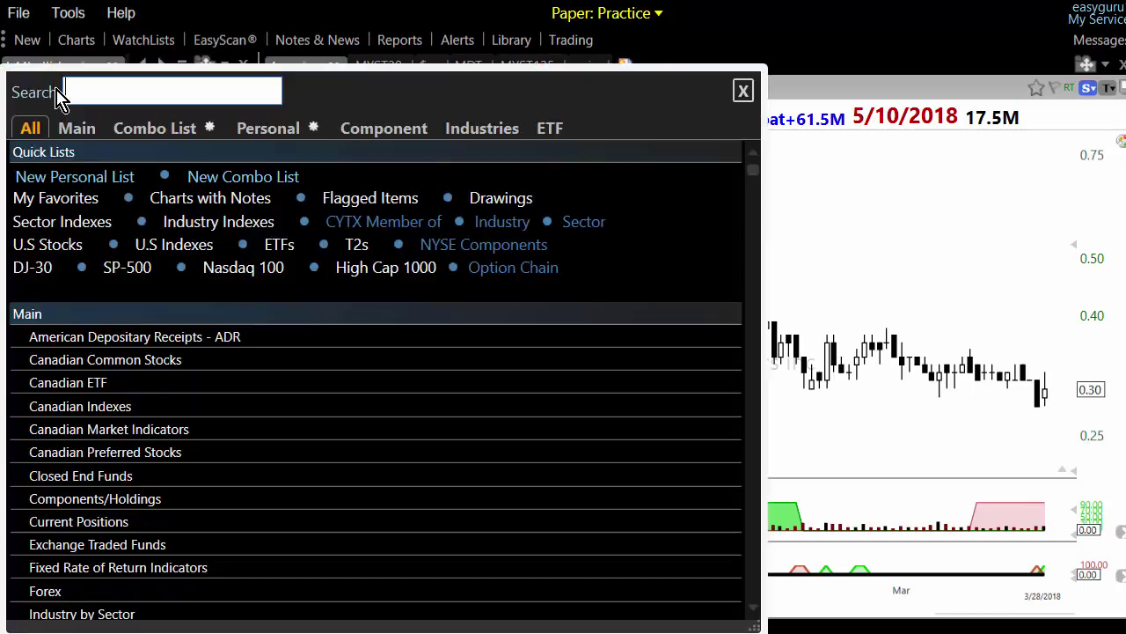
left_click(170, 139)
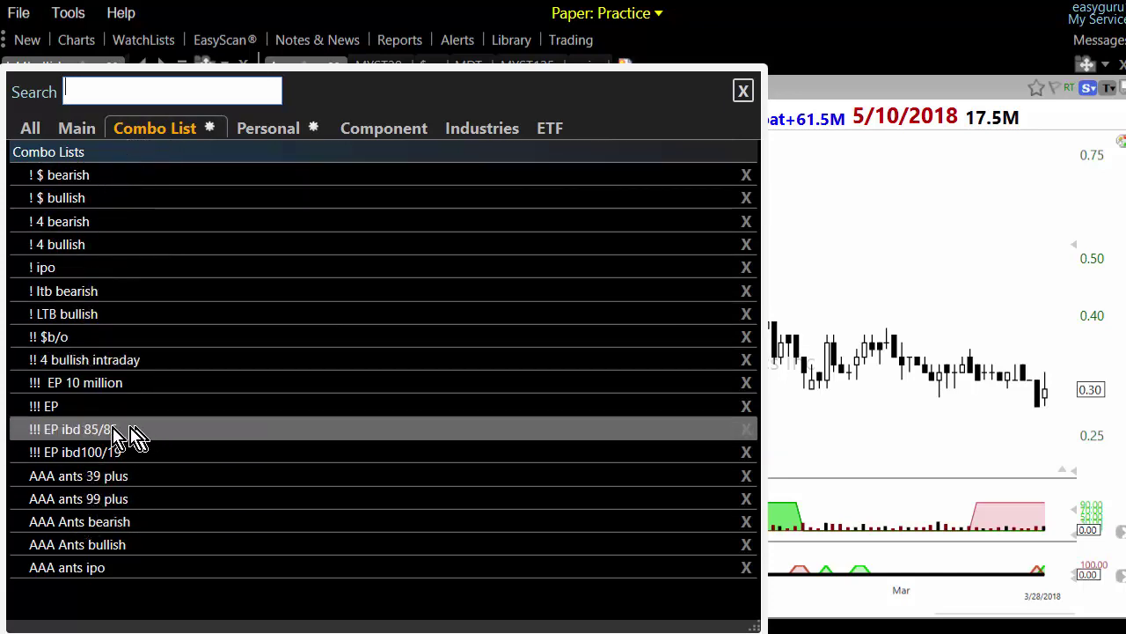
left_click(84, 384)
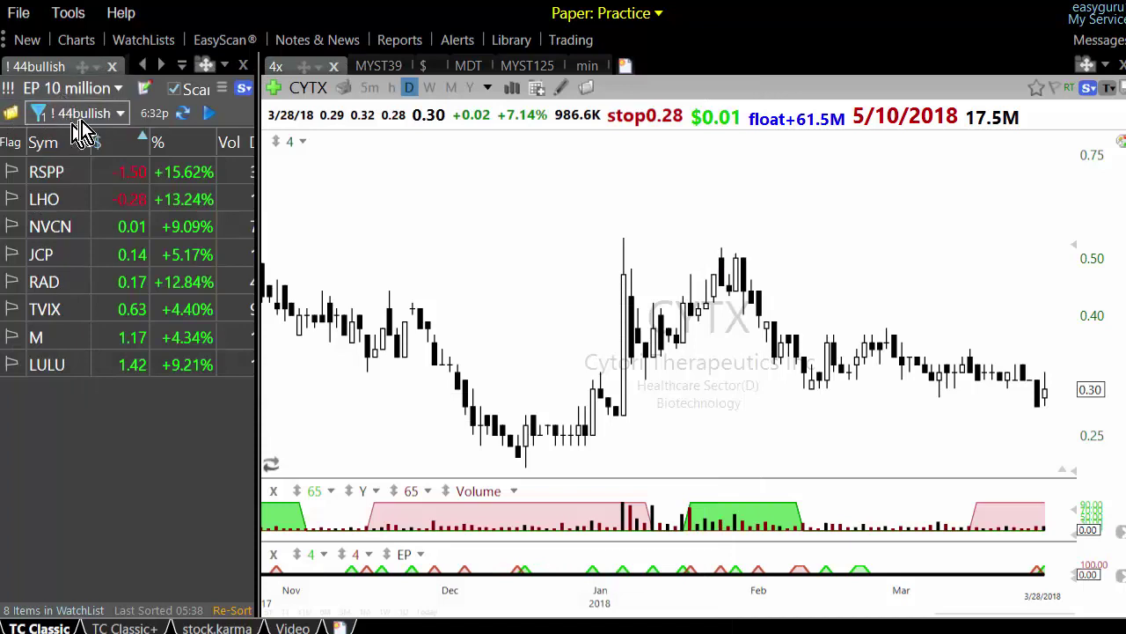
left_click(176, 91)
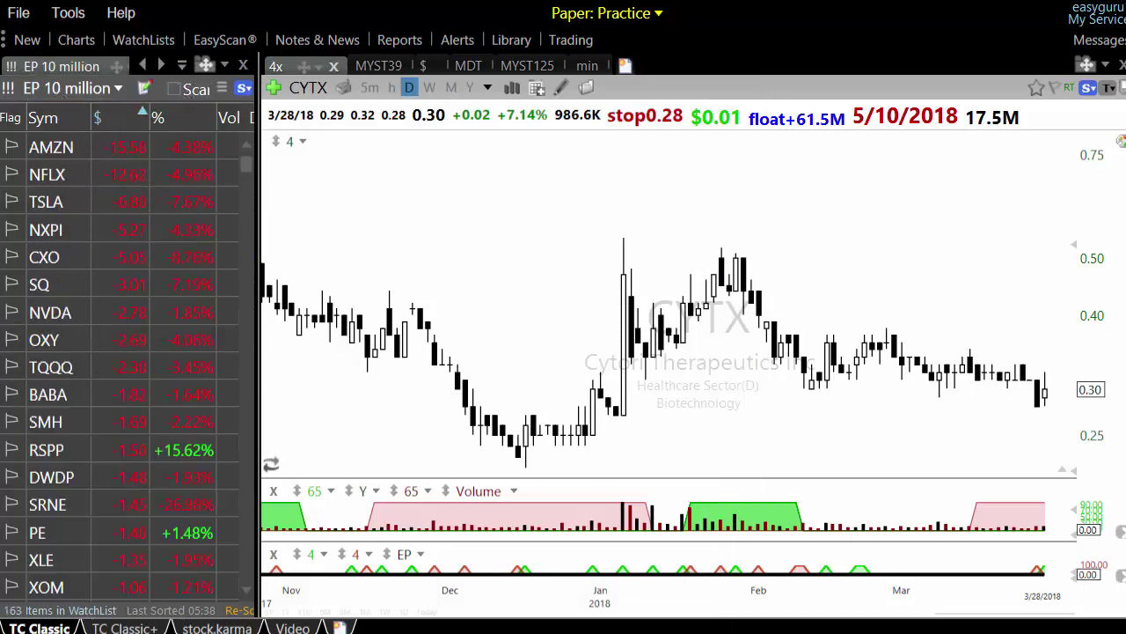
left_click(78, 150)
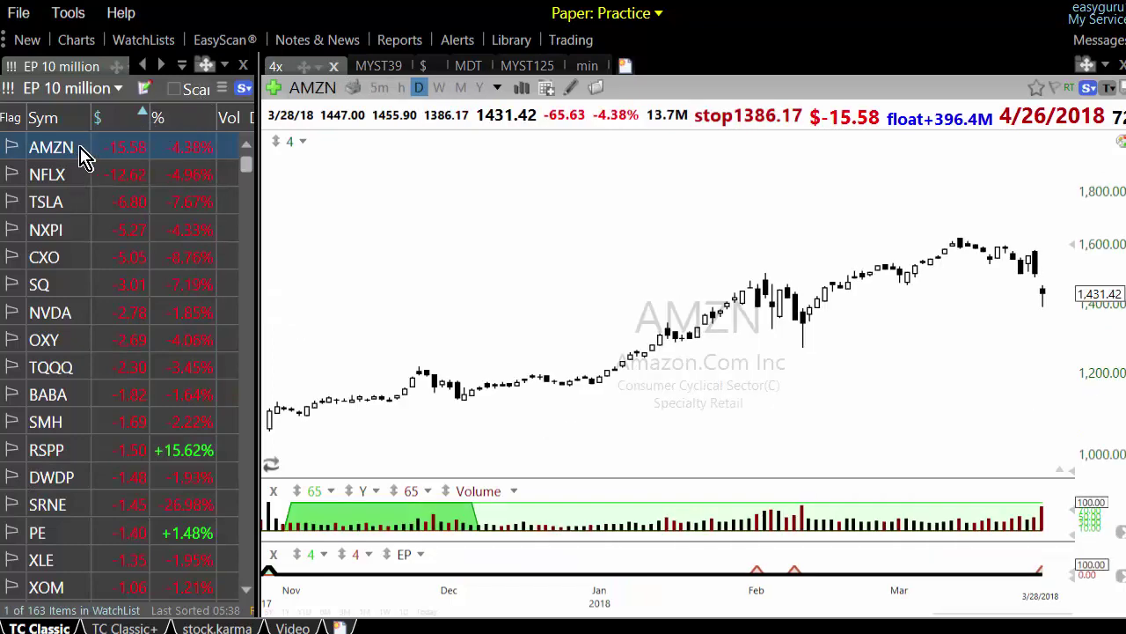
Switch to the ! 4 bullish combo list and back to !!! EP 10 million.
left_click(88, 88)
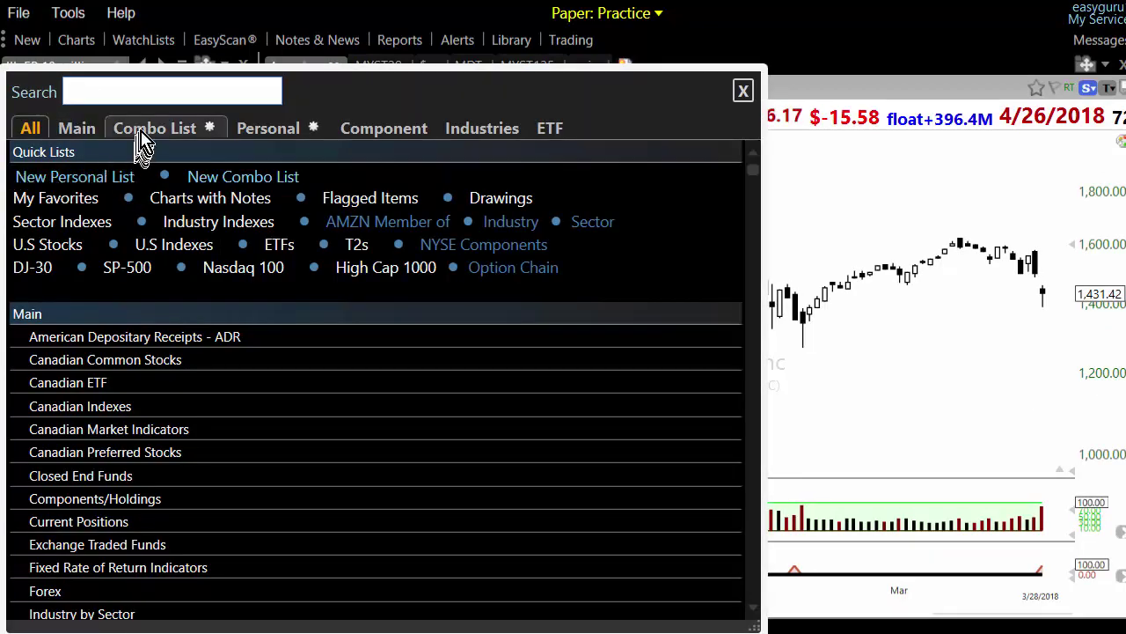
left_click(139, 132)
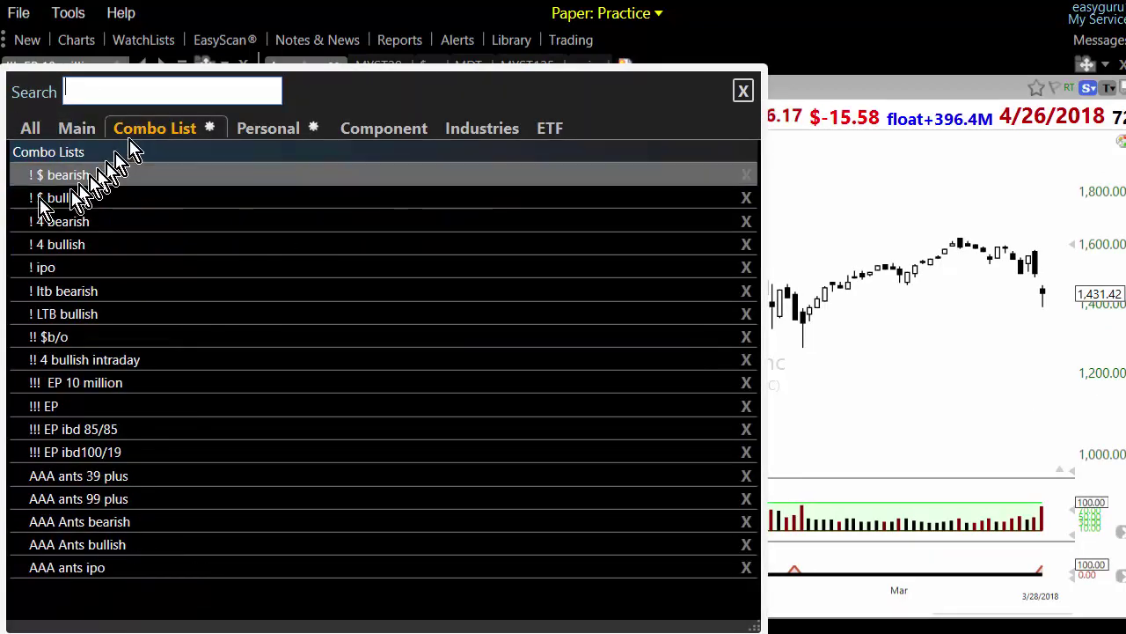
left_click(76, 246)
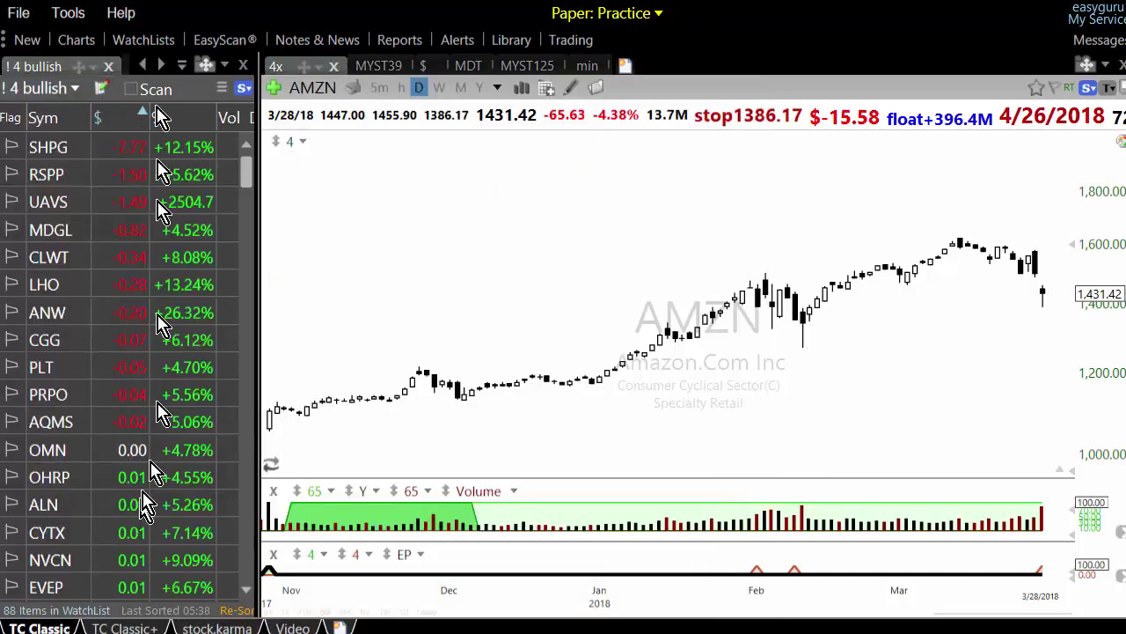
left_click(60, 96)
left_click(172, 132)
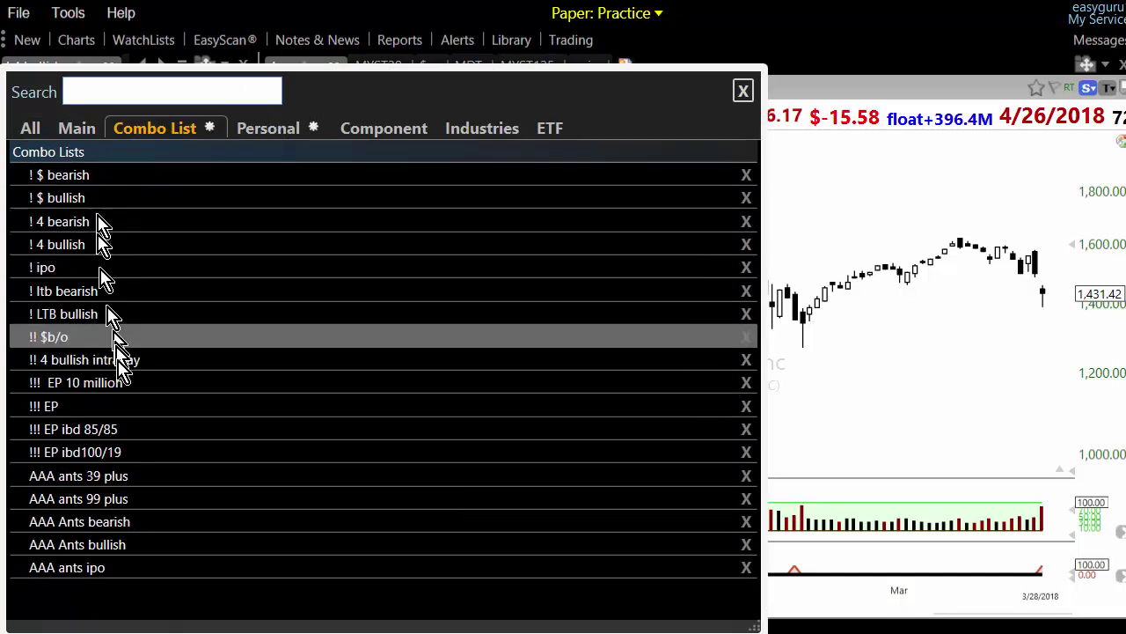
left_click(93, 383)
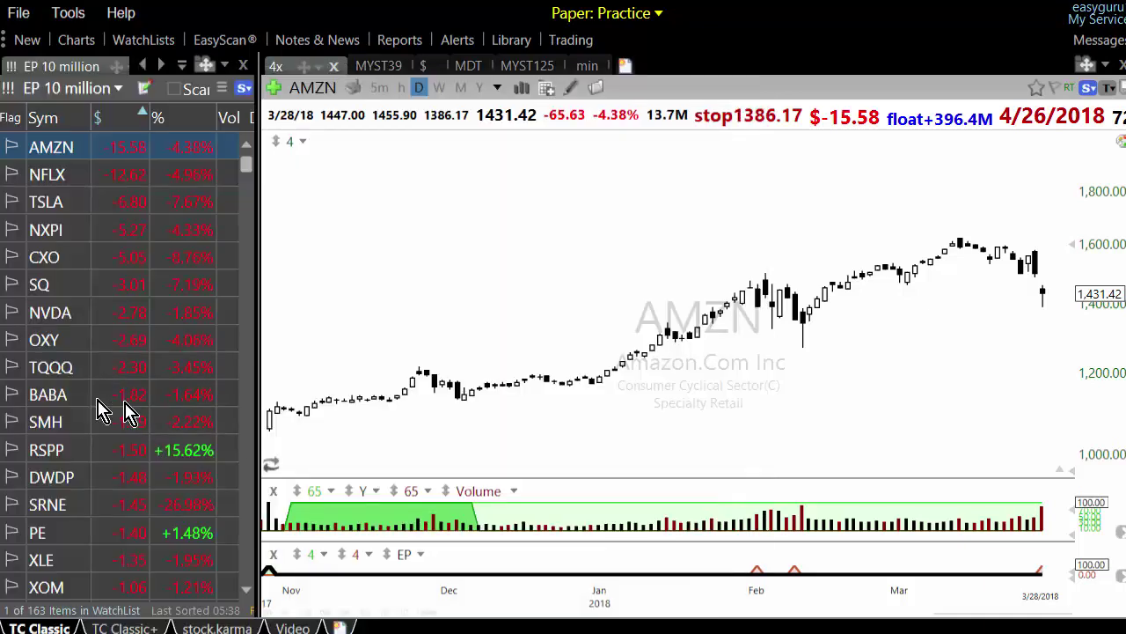
left_click(66, 88)
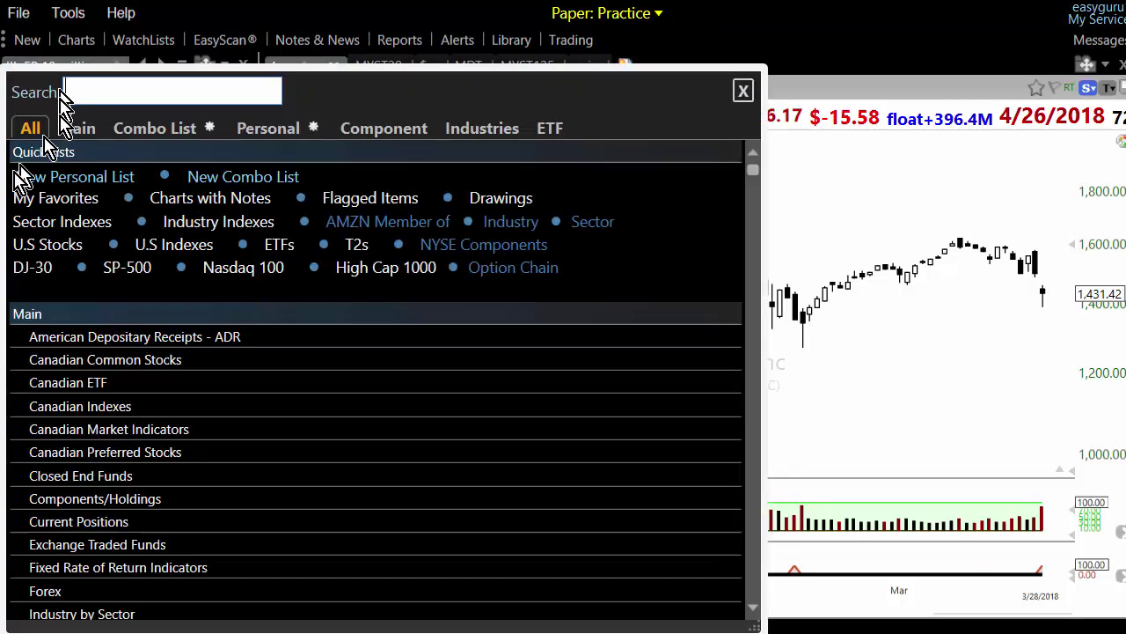
Create a new combo list sourcing US Common Stocks, American Depositary Receipts - ADR and Exchange Traded Funds.
left_click(212, 130)
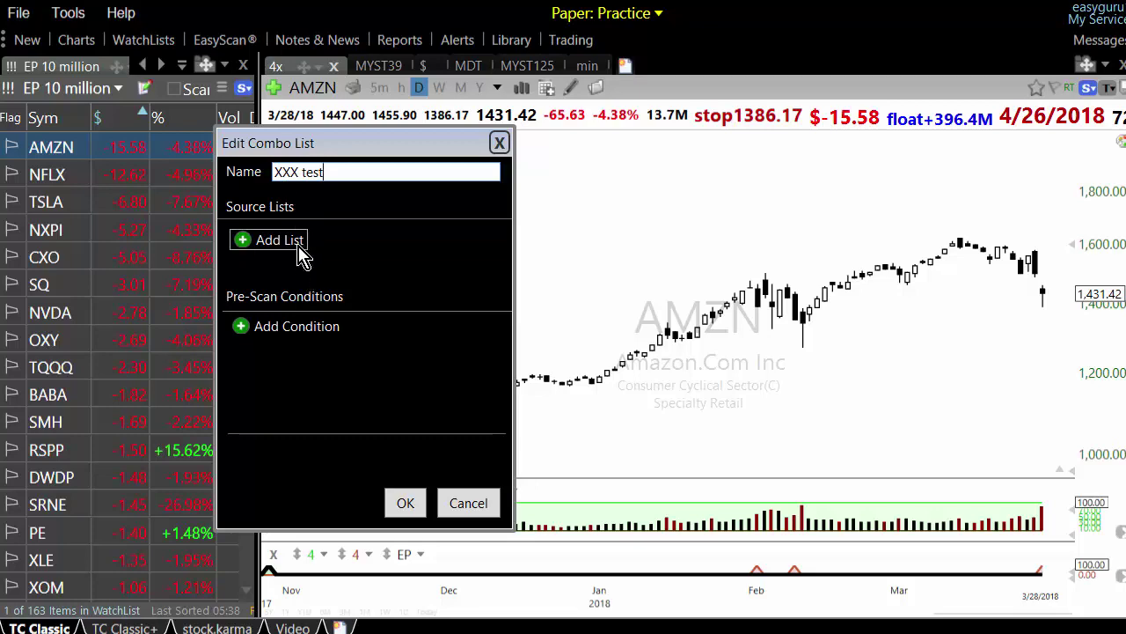
left_click(268, 251)
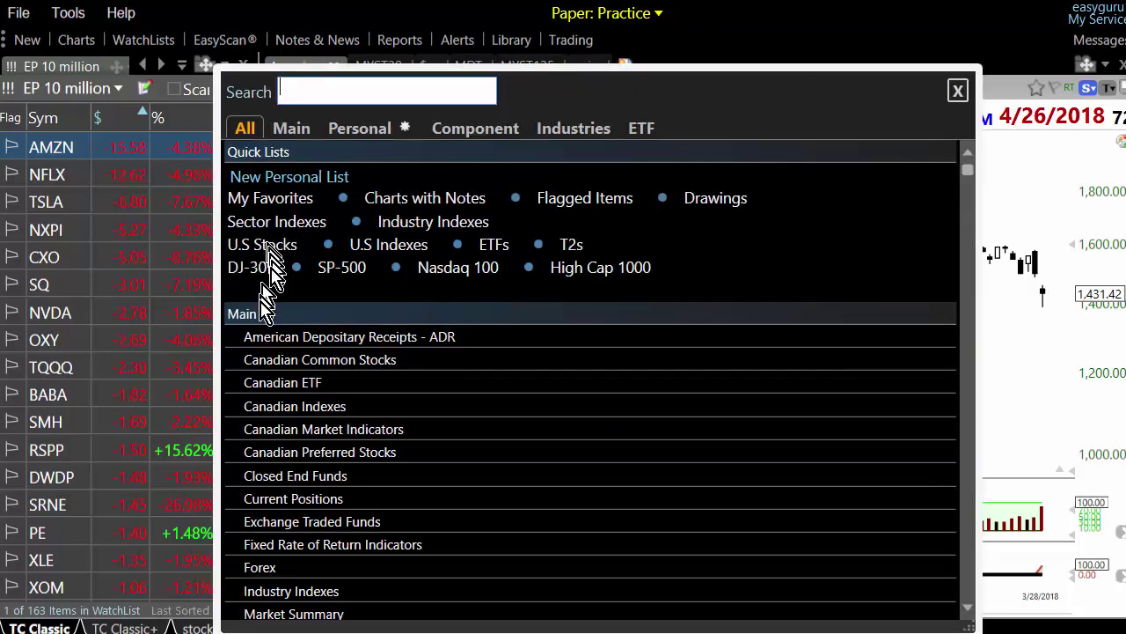
left_click(268, 251)
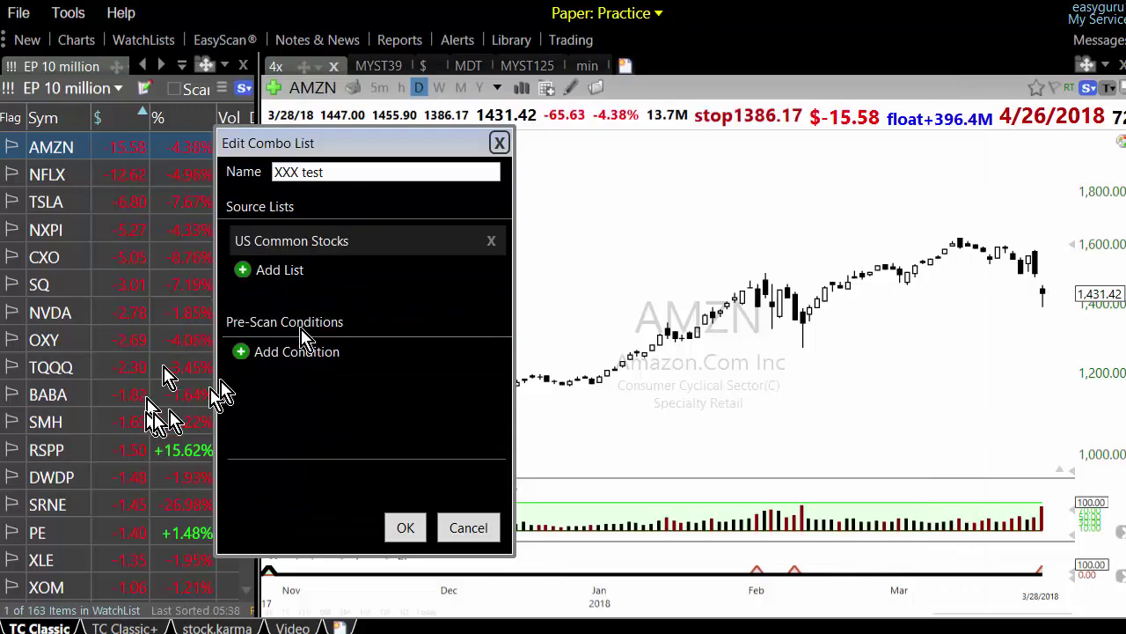
left_click(296, 276)
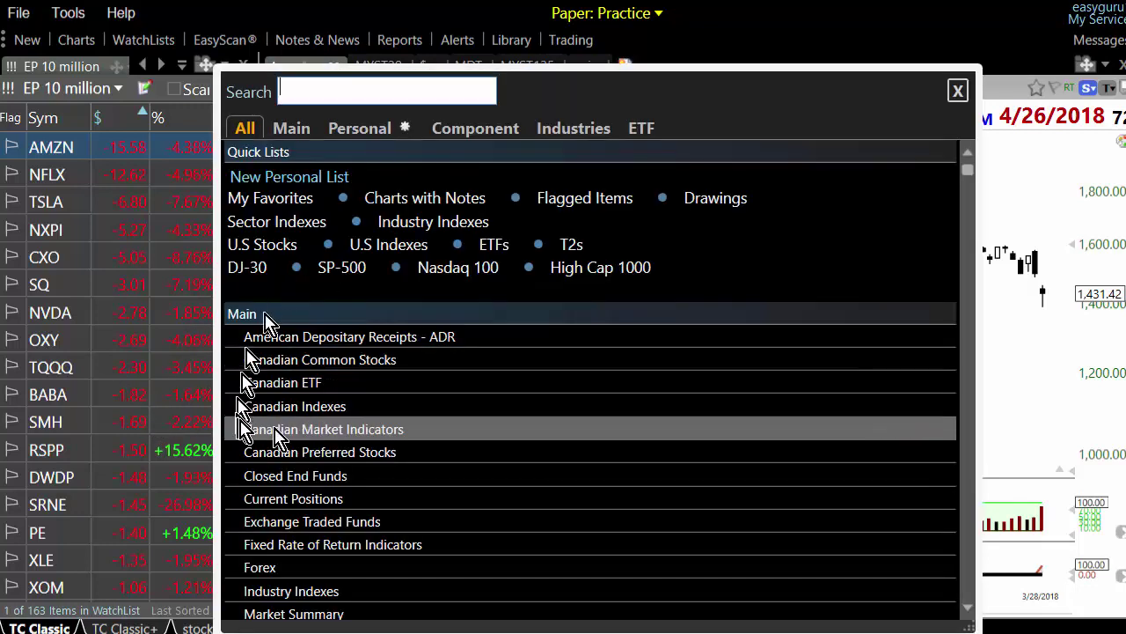
left_click(341, 338)
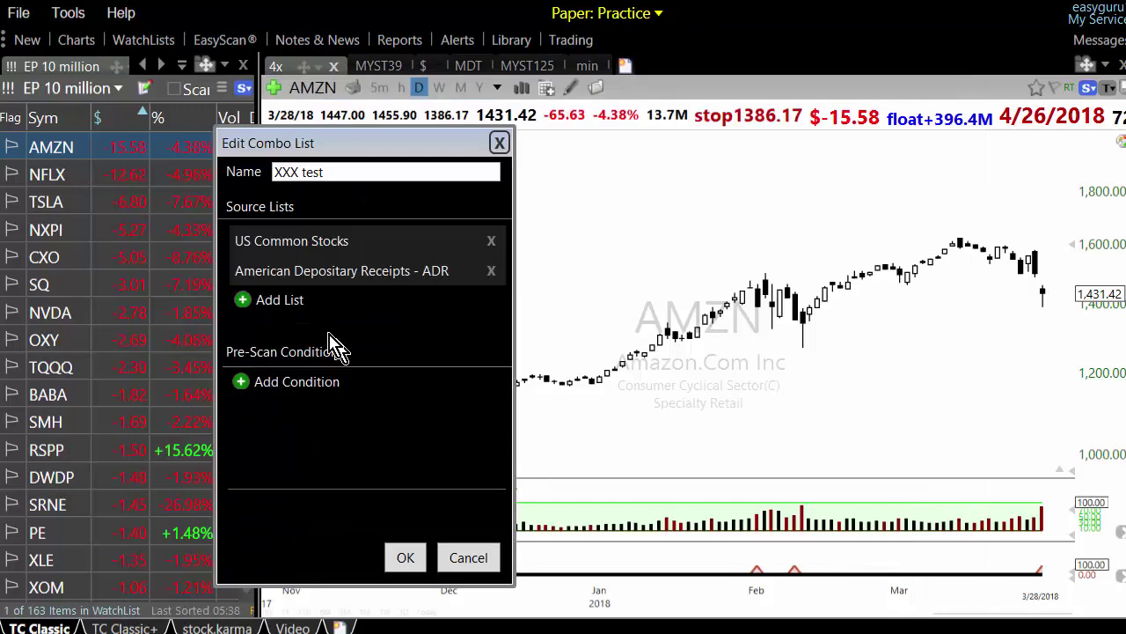
left_click(284, 307)
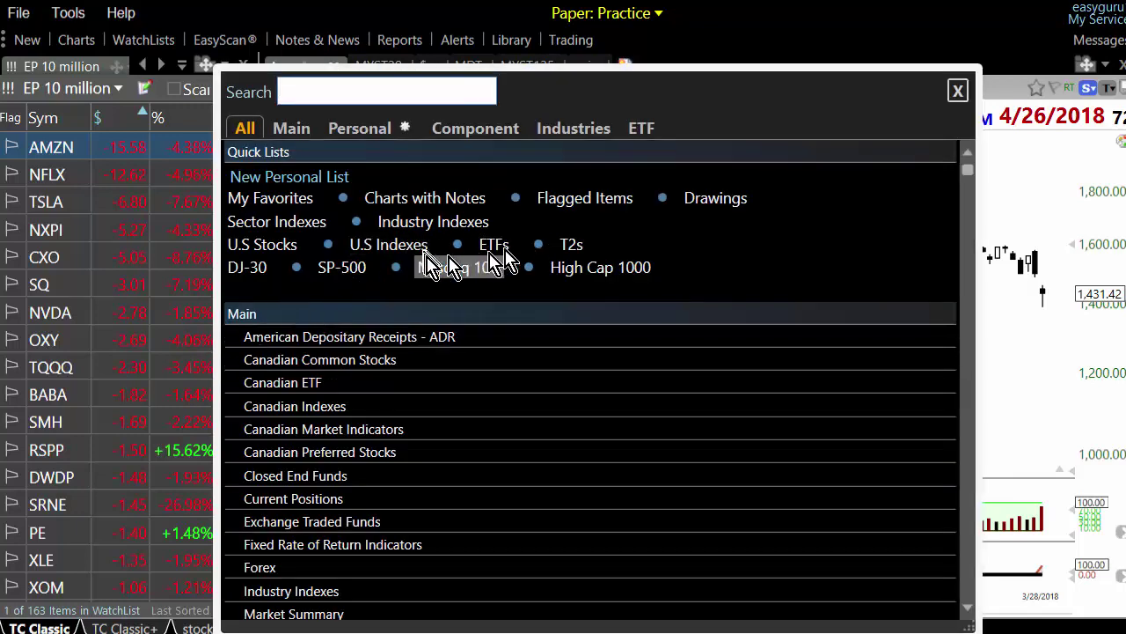
left_click(494, 247)
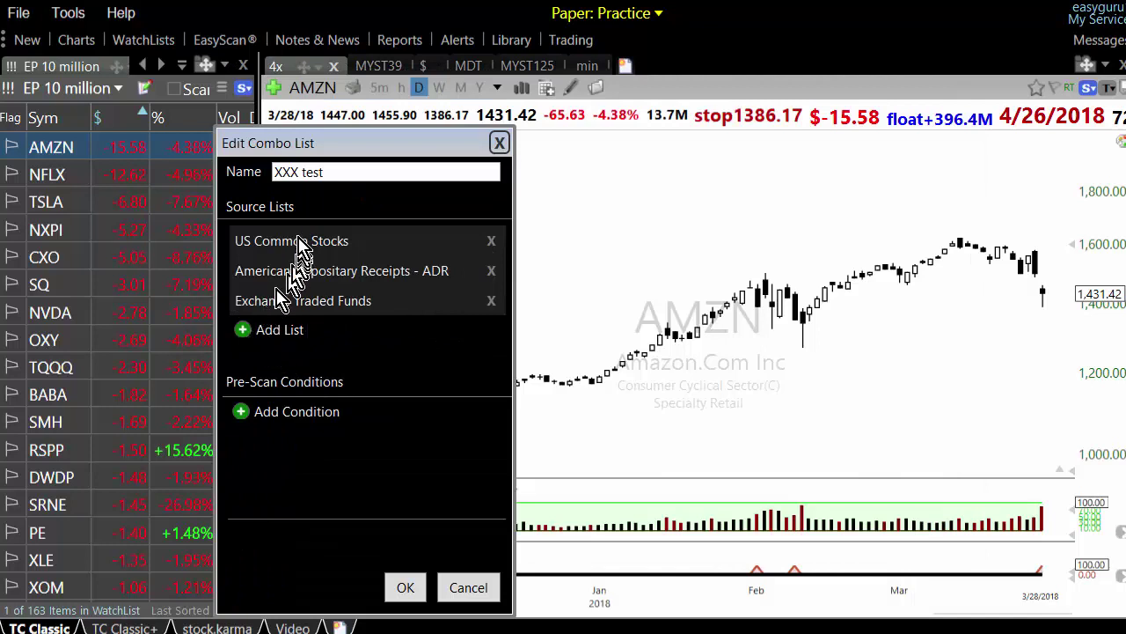
left_click(297, 411)
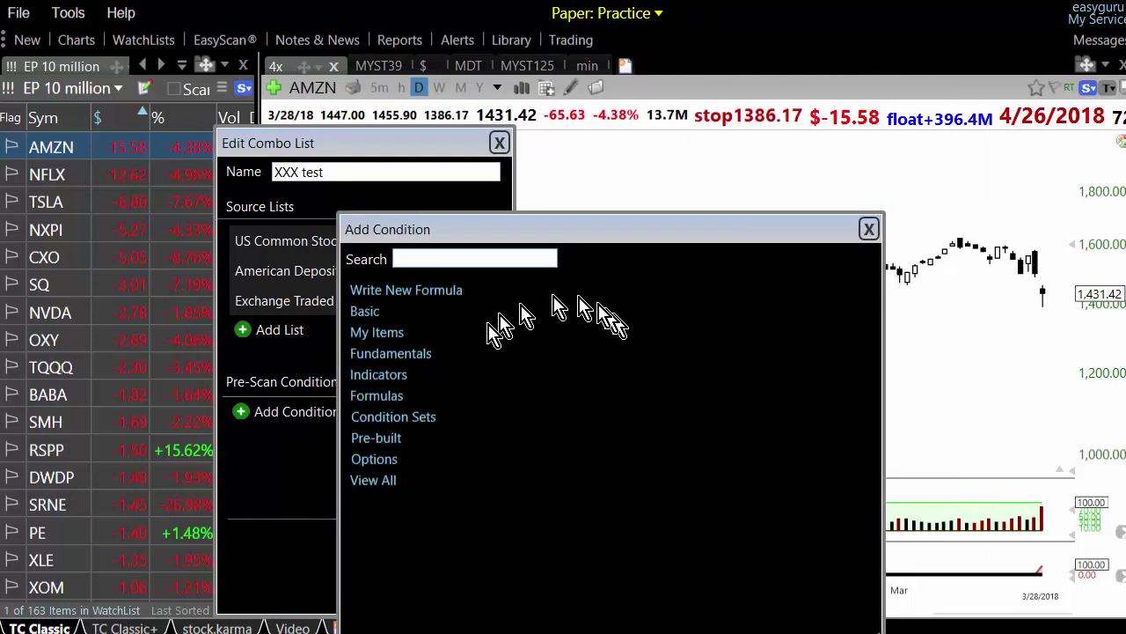
Add new formula condition 'xxx test 4' (c/c1>=1.04 and v>v1 and v>=100000) and save the combo list.
left_click(444, 295)
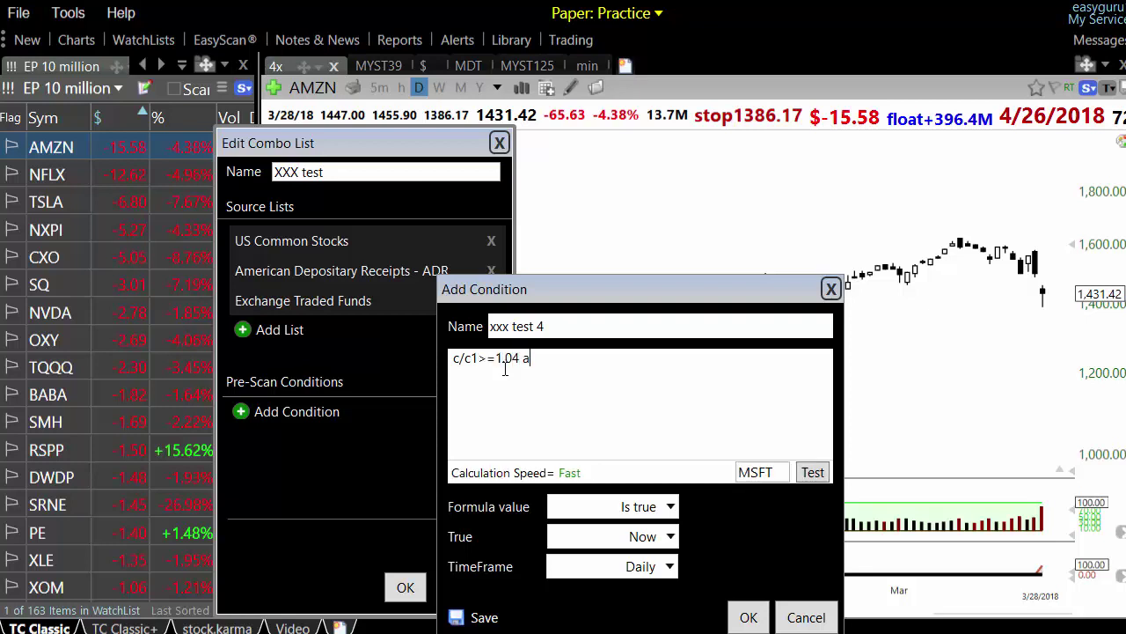
type("nd v>v1 and v>=")
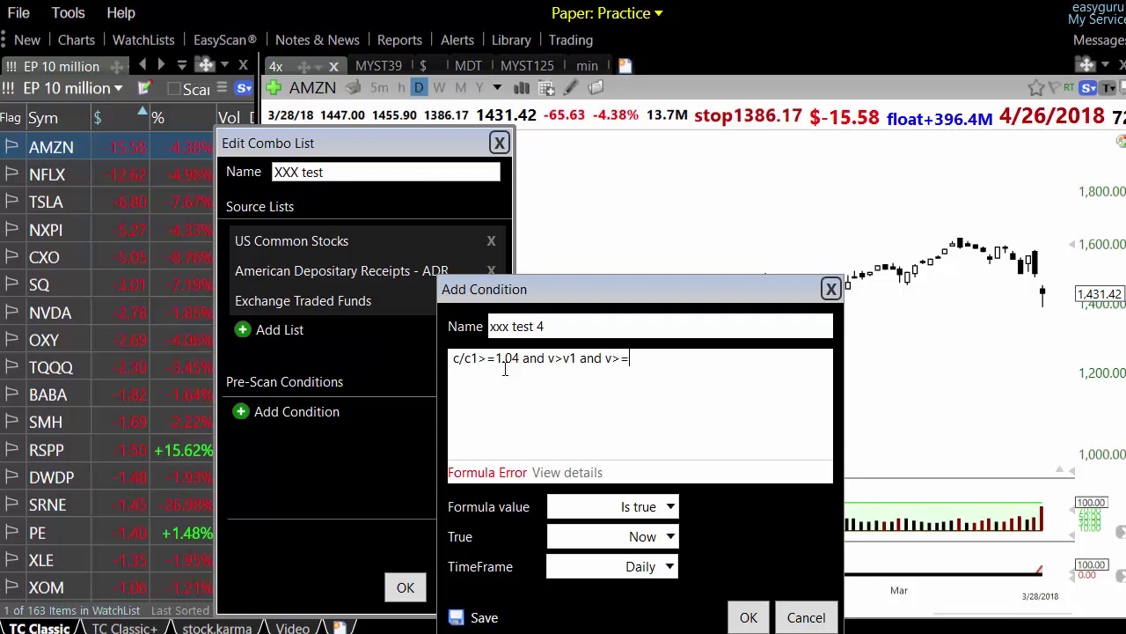
type("100000")
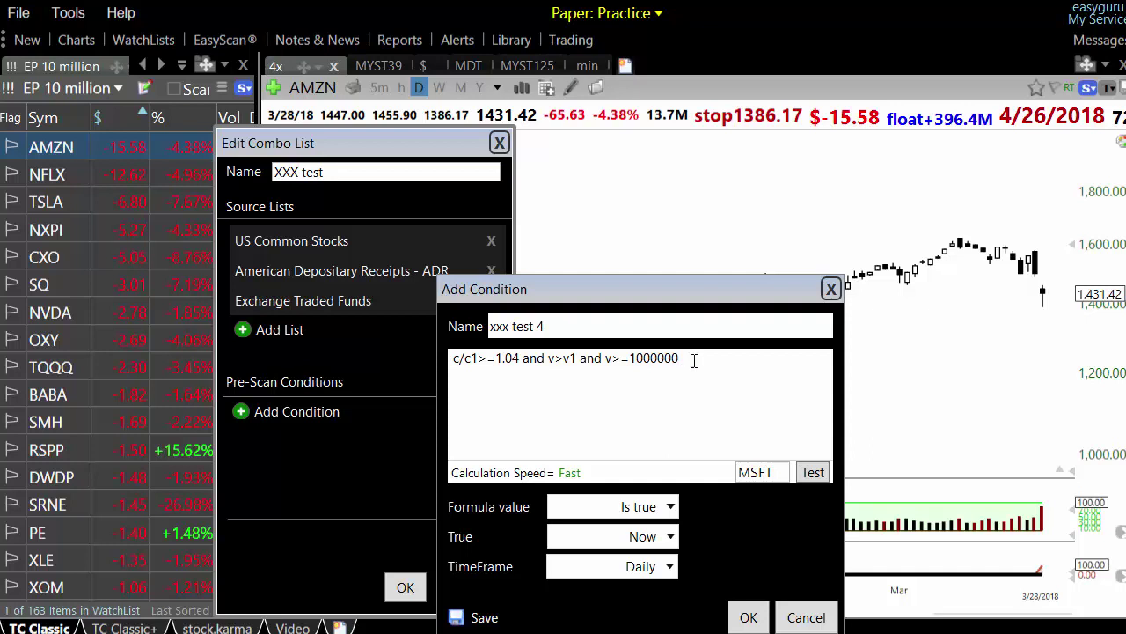
left_click(747, 619)
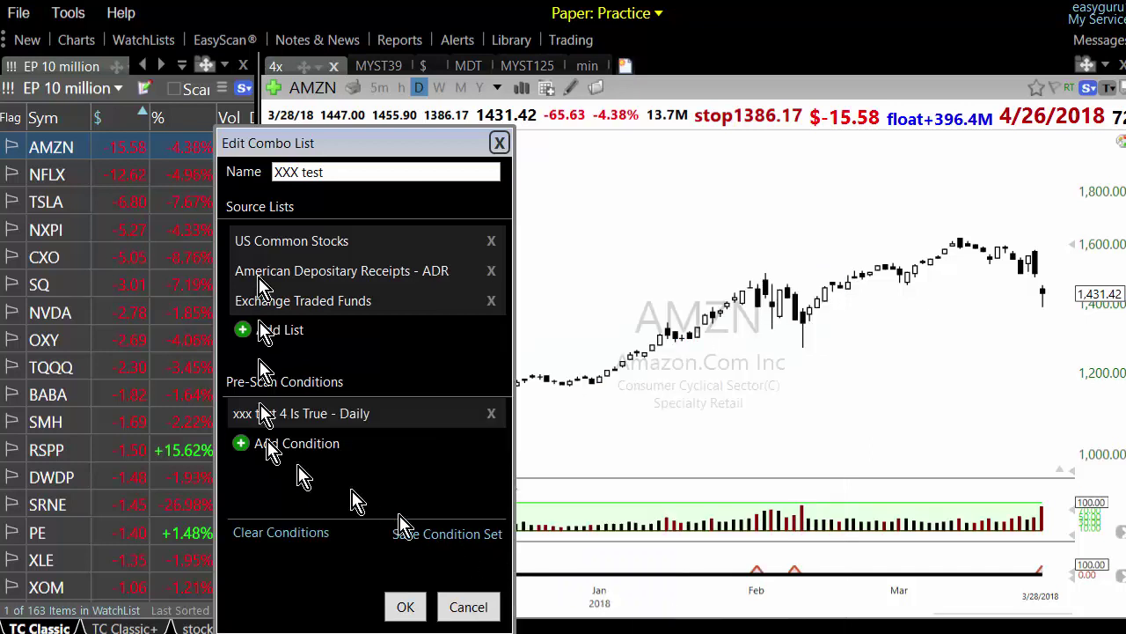
left_click(410, 609)
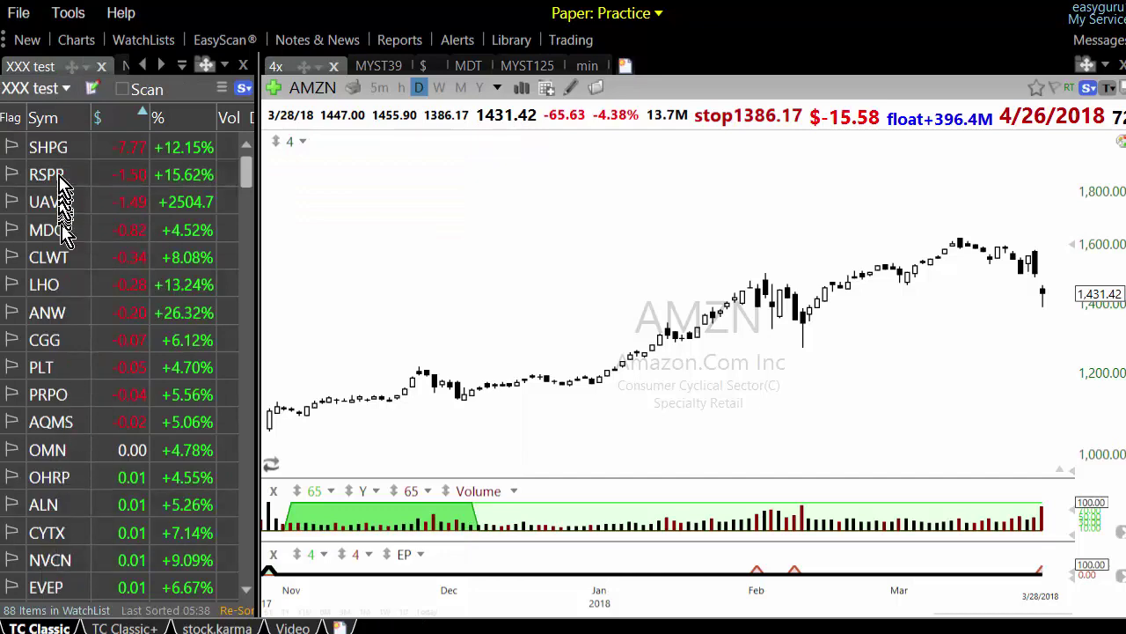
Chart RSPP, MDGL and LHO, then load the ! $ bearish combo list.
left_click(62, 174)
left_click(76, 230)
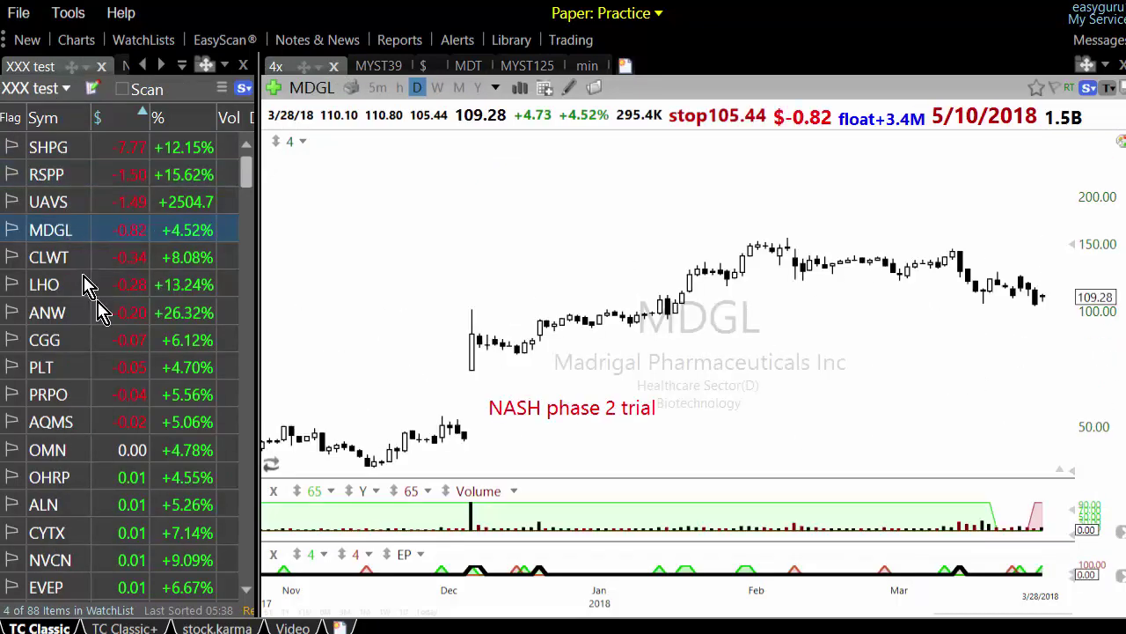
left_click(82, 284)
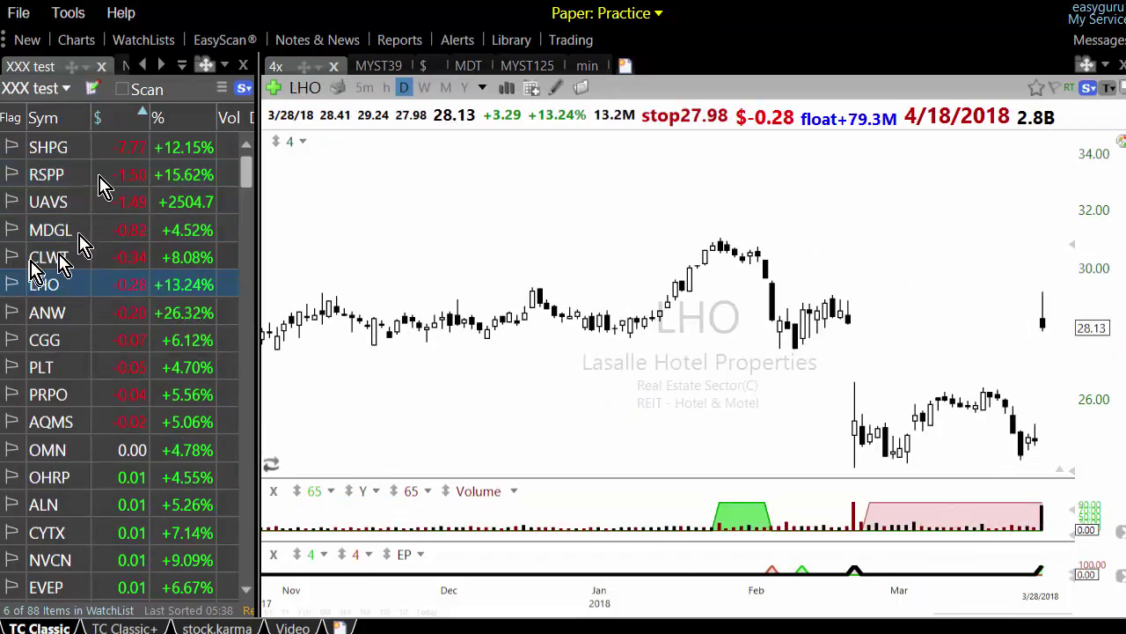
left_click(37, 89)
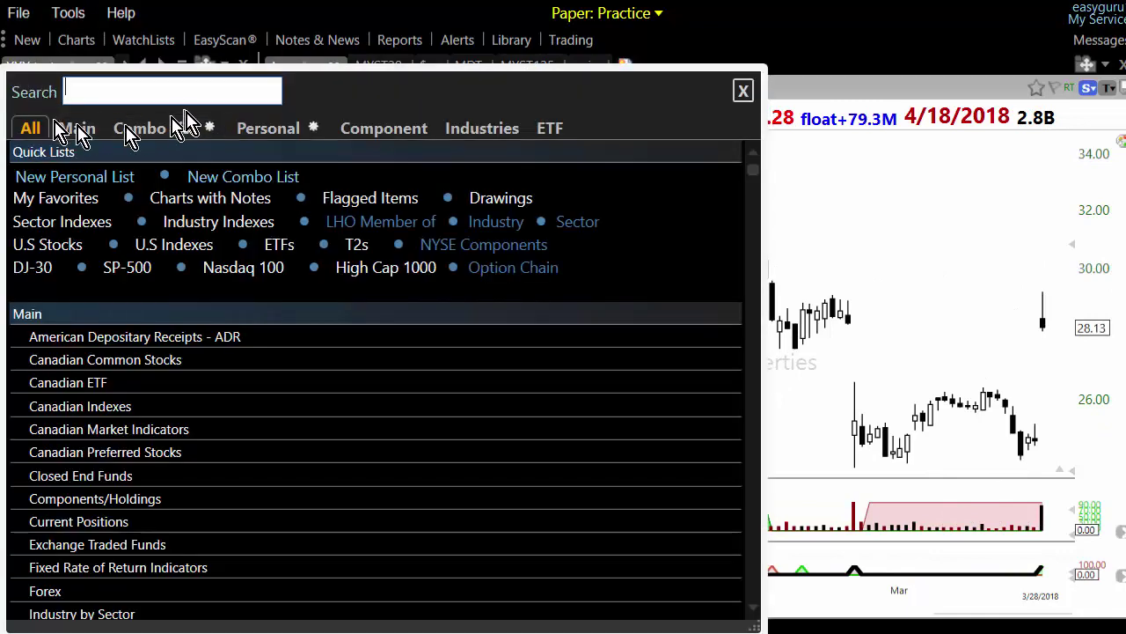
left_click(180, 137)
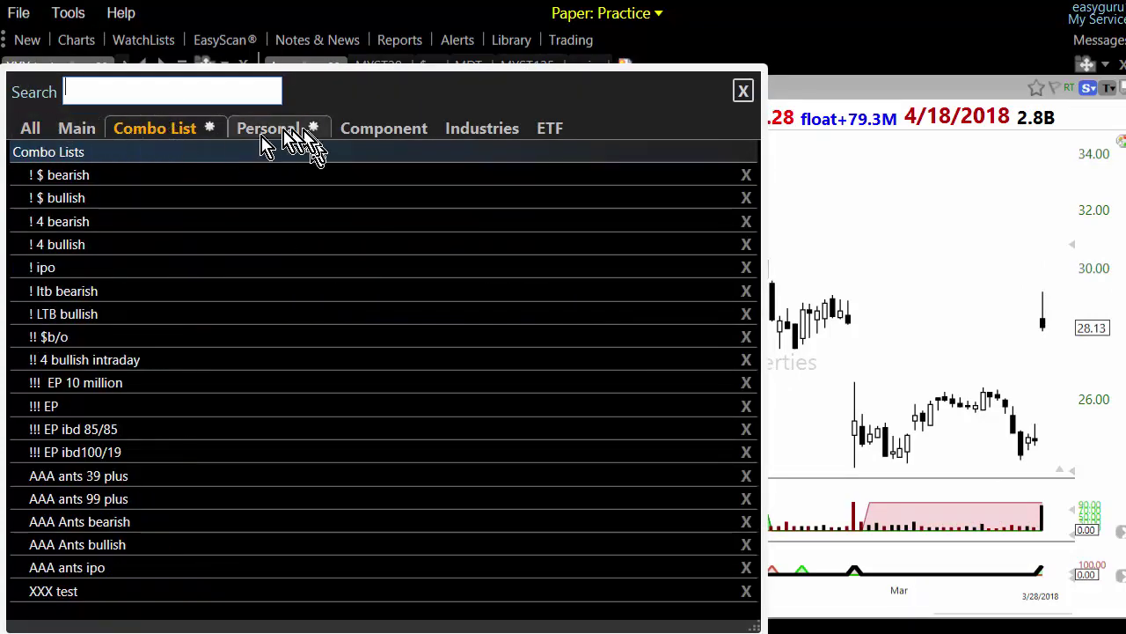
left_click(90, 176)
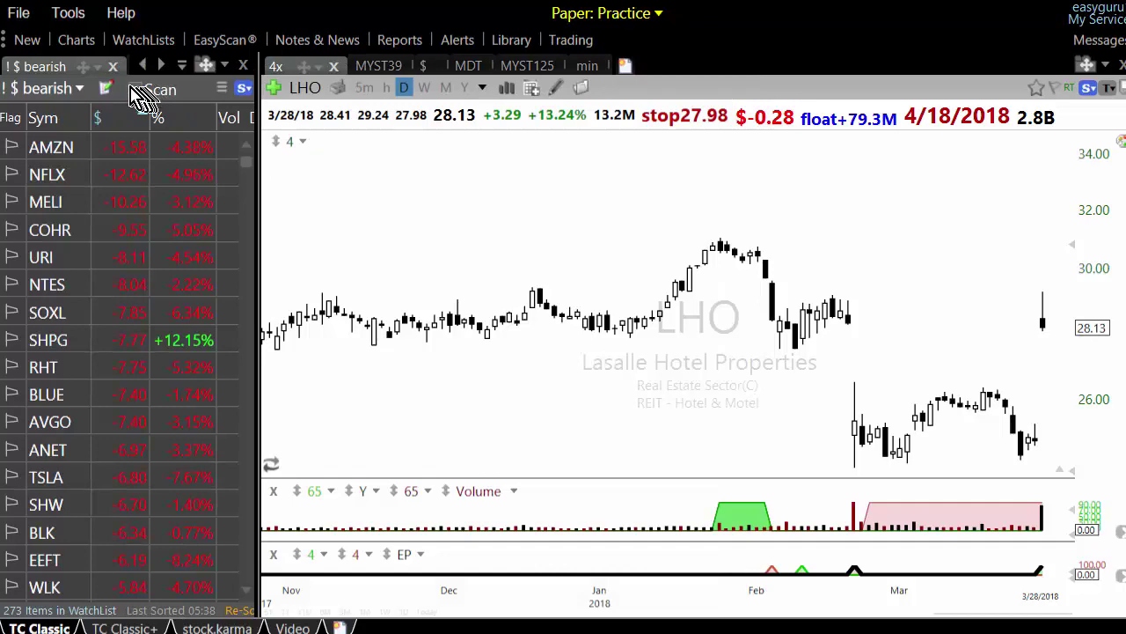
Load the AAA Ants bullish combo list, then close the reopened watchlist chooser.
left_click(58, 99)
left_click(172, 132)
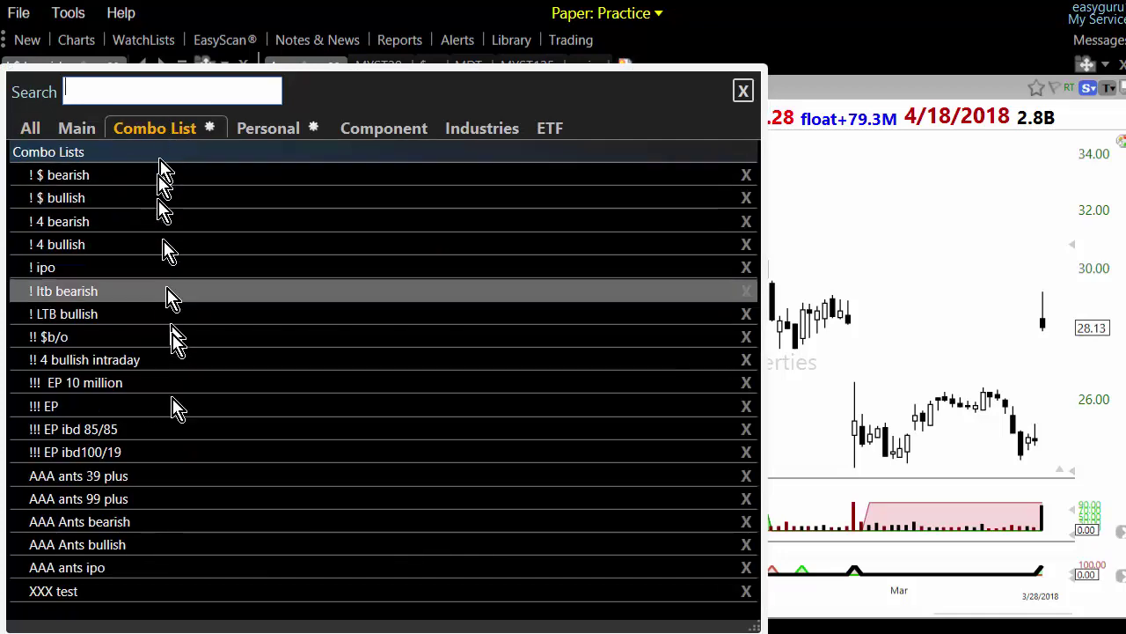
left_click(125, 548)
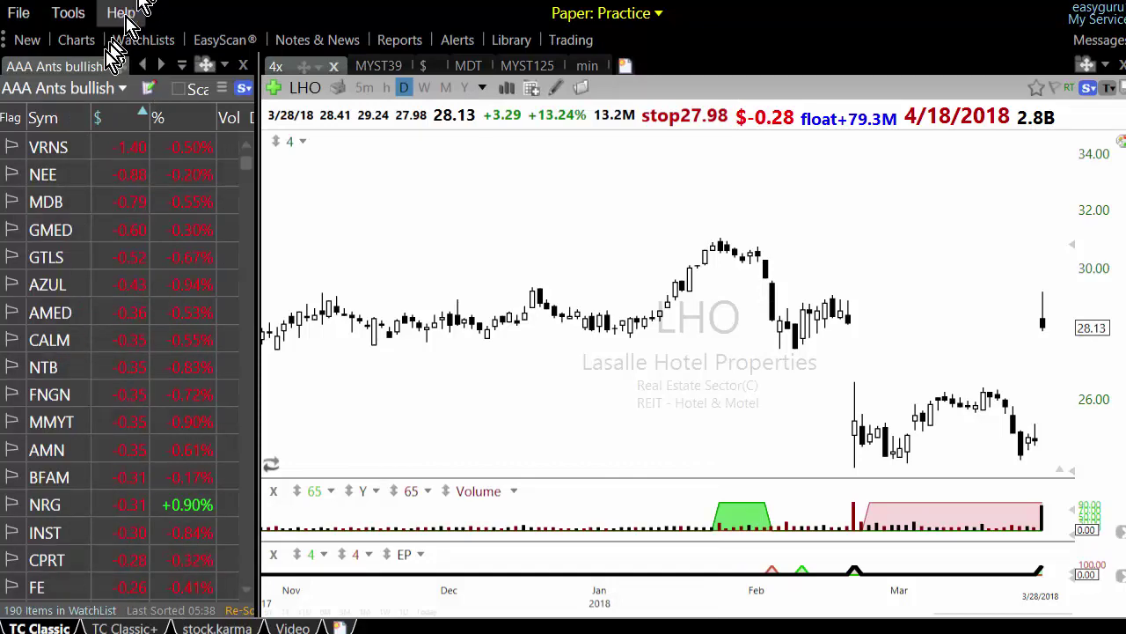
left_click(99, 89)
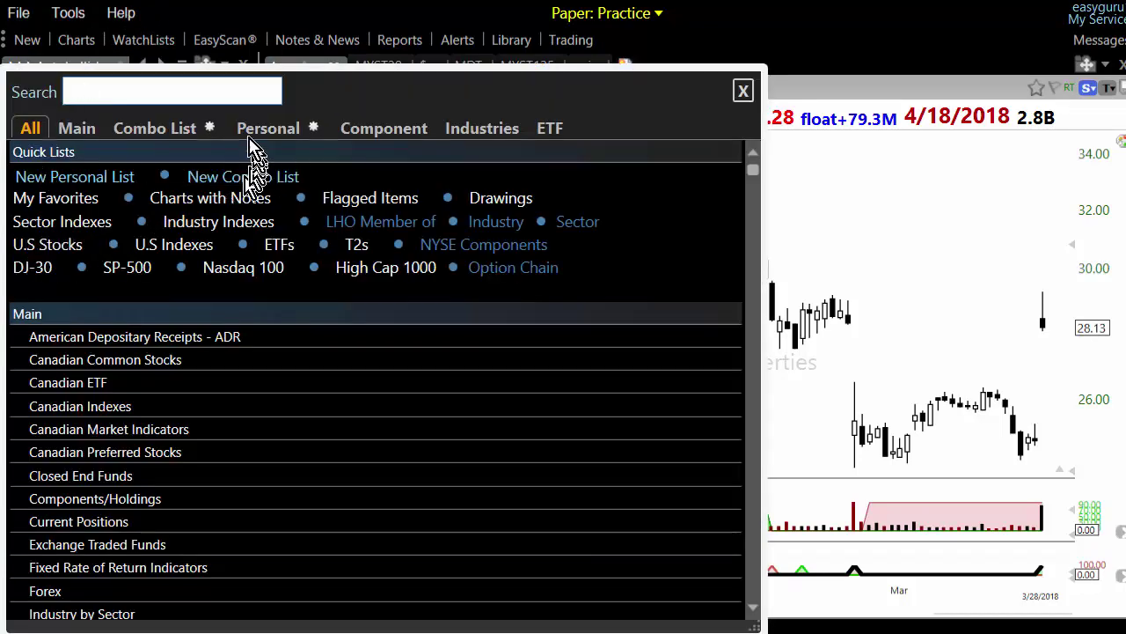
left_click(932, 176)
Load U.S Stocks, scan it with the ! 44bullish filter, and open that filter's conditions.
left_click(95, 90)
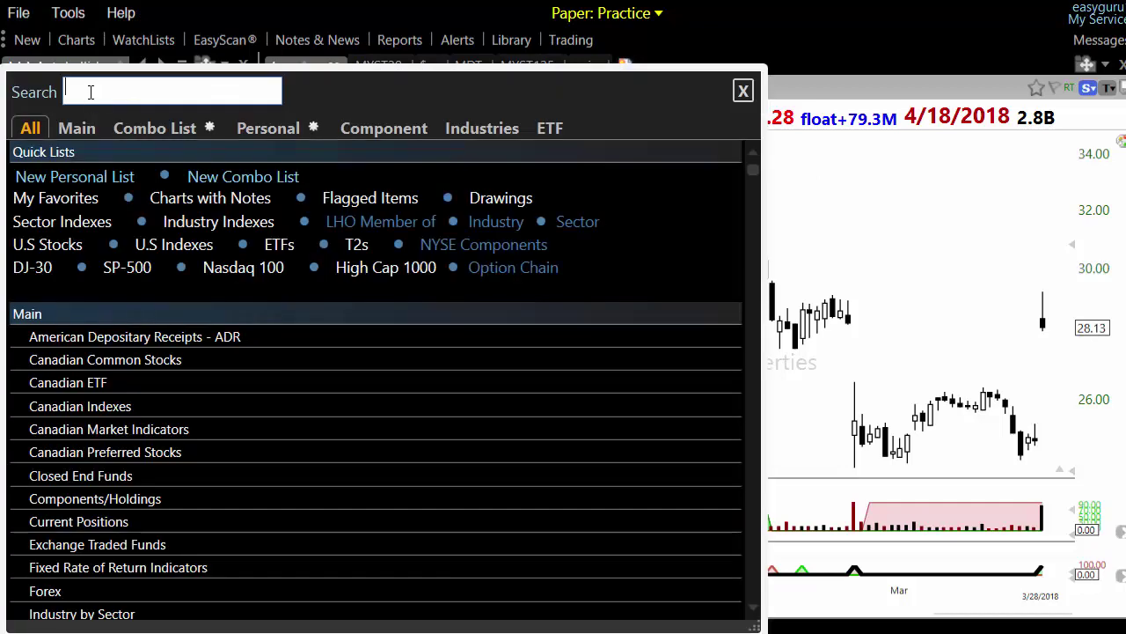
left_click(73, 249)
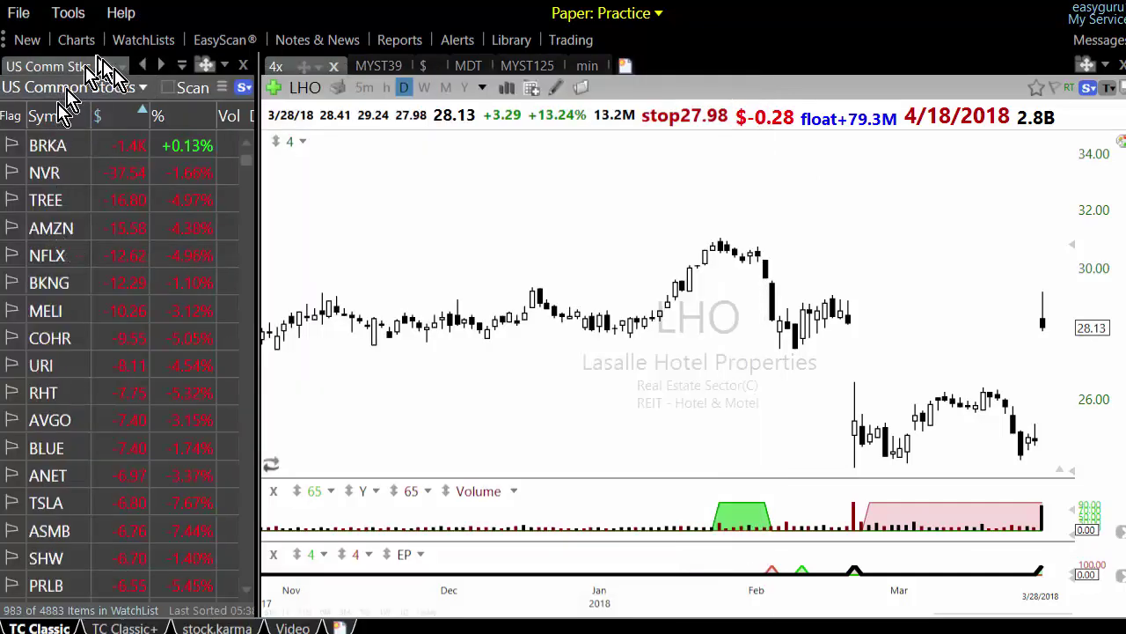
left_click(167, 87)
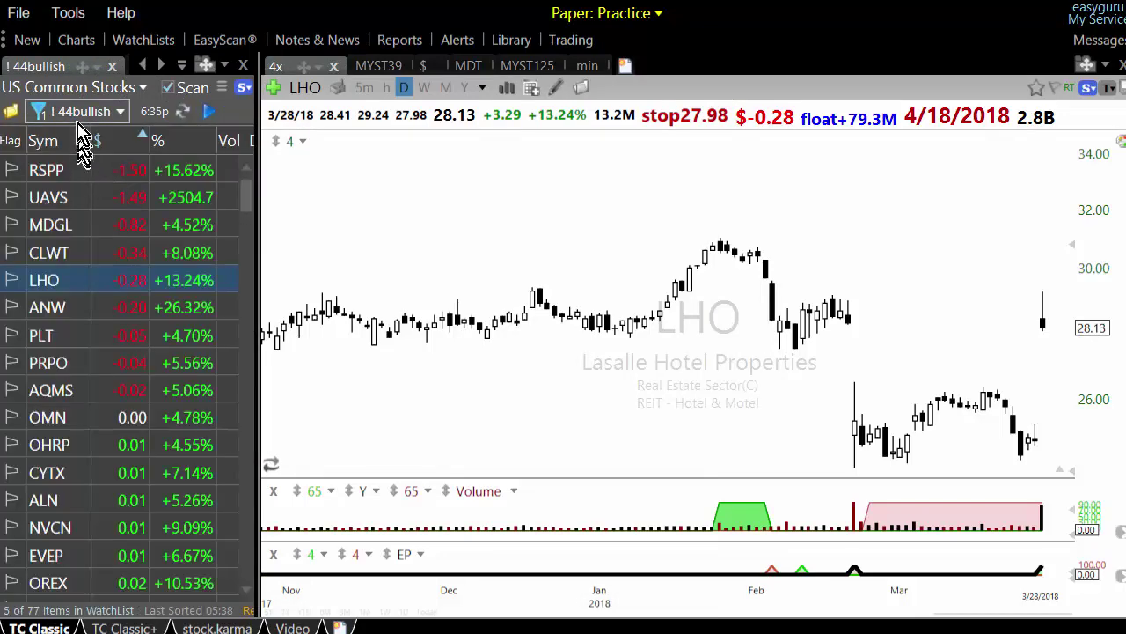
left_click(81, 112)
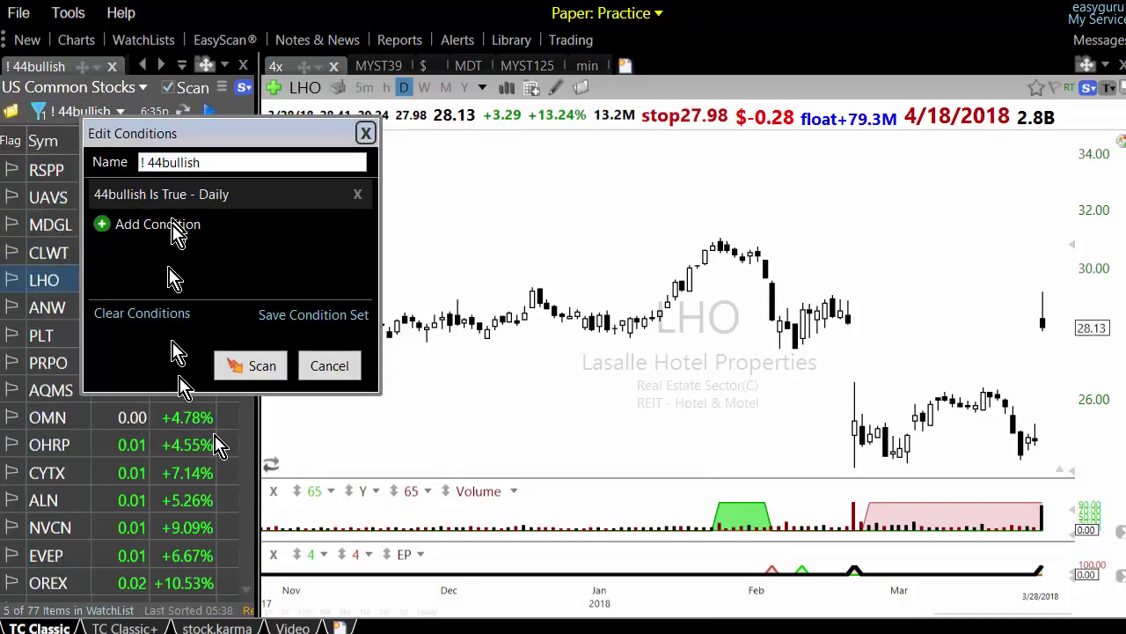
Cancel the condition edit, briefly filter with CCC Anticipation bullish, then turn scanning off.
left_click(330, 366)
left_click(16, 115)
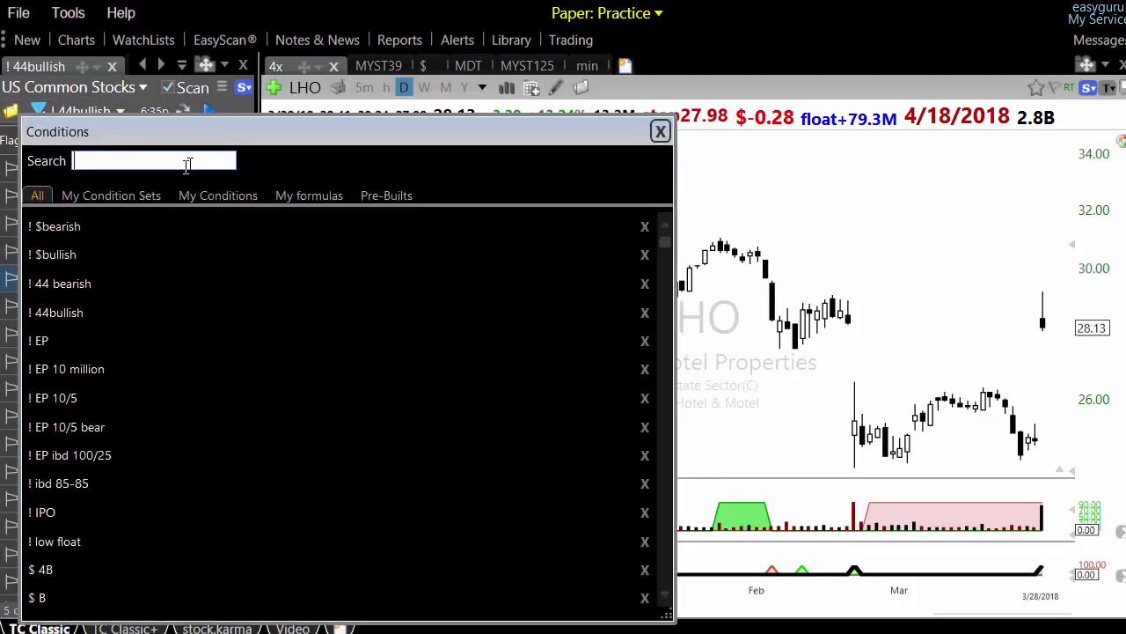
left_click(146, 197)
scroll(295, 458, "down", 8)
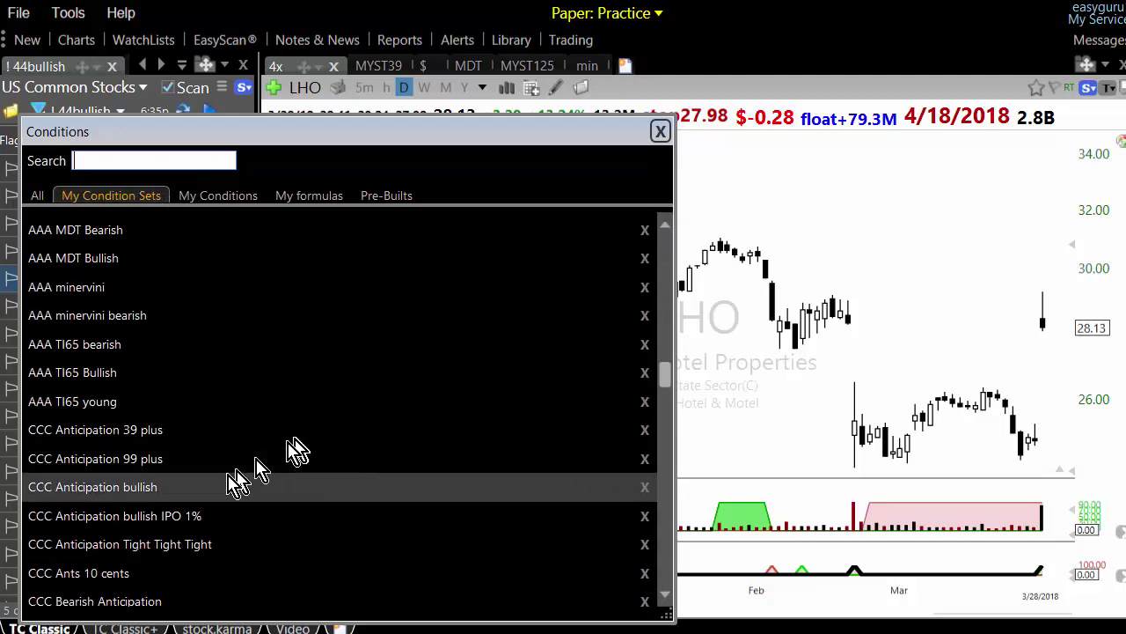
left_click(123, 487)
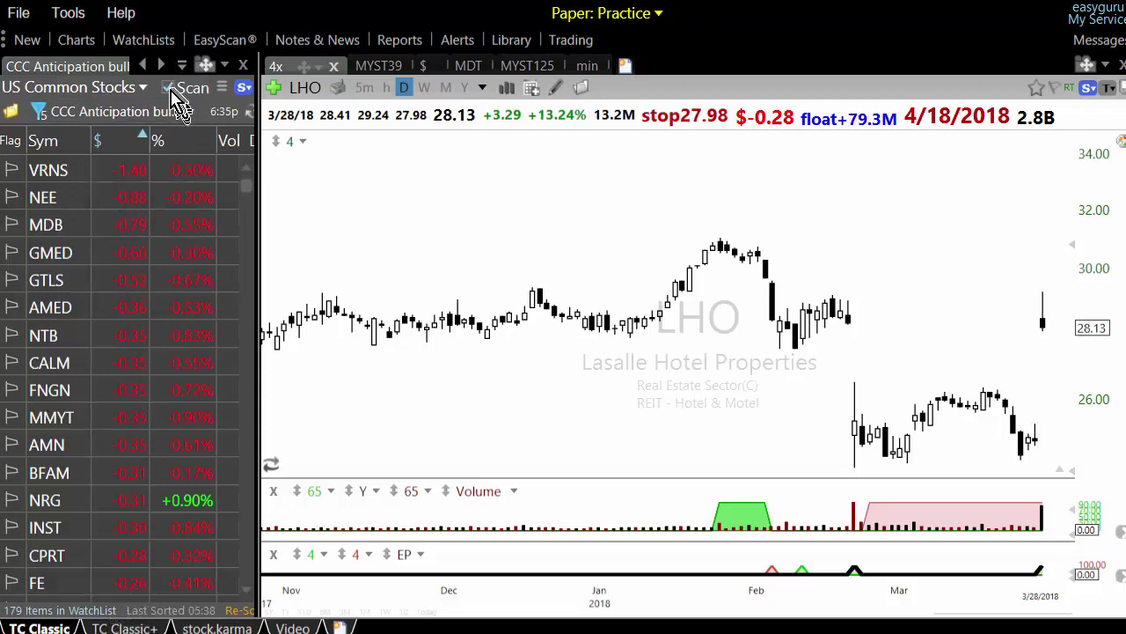
left_click(167, 88)
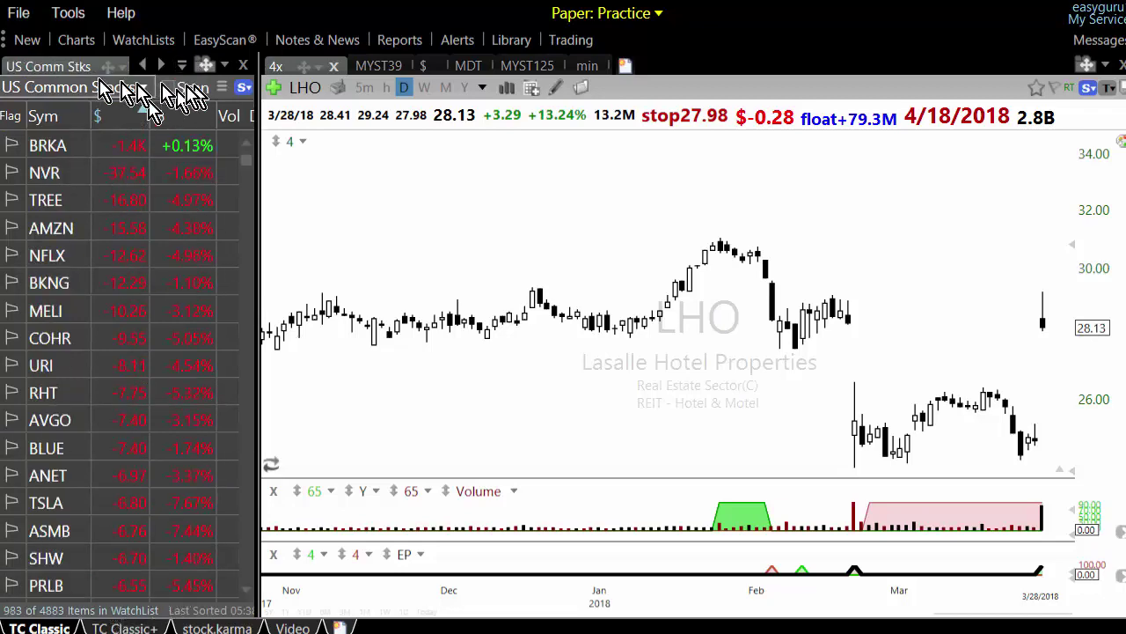
Load the AAA Ants bullish combo list, chart VRNS, NEE and GMED, and reopen the combo lists.
left_click(44, 88)
left_click(161, 134)
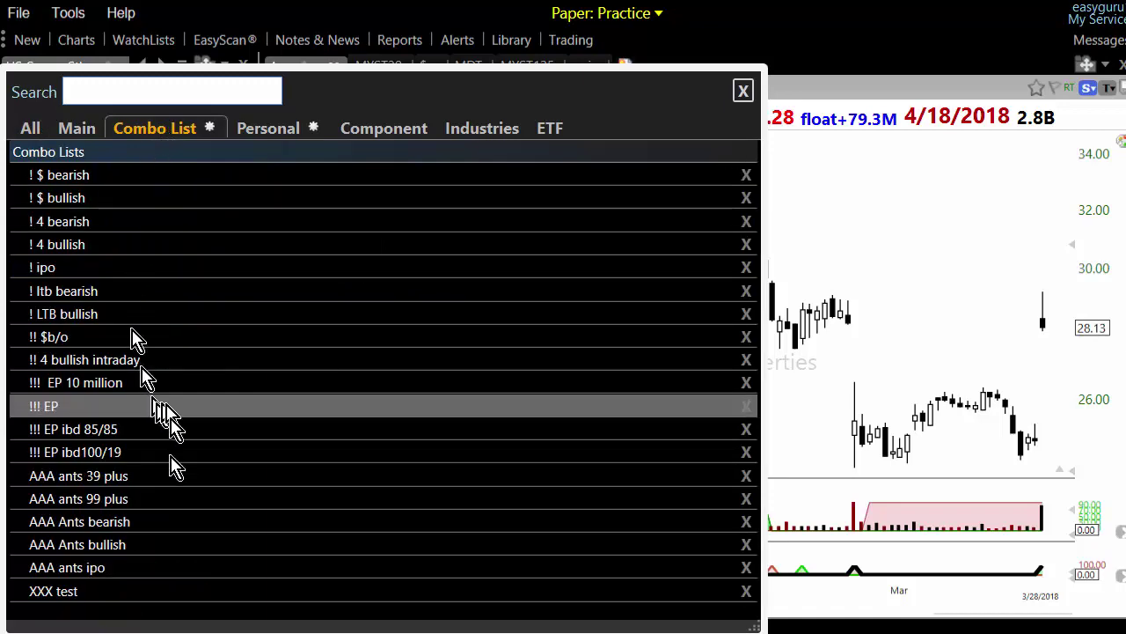
left_click(115, 545)
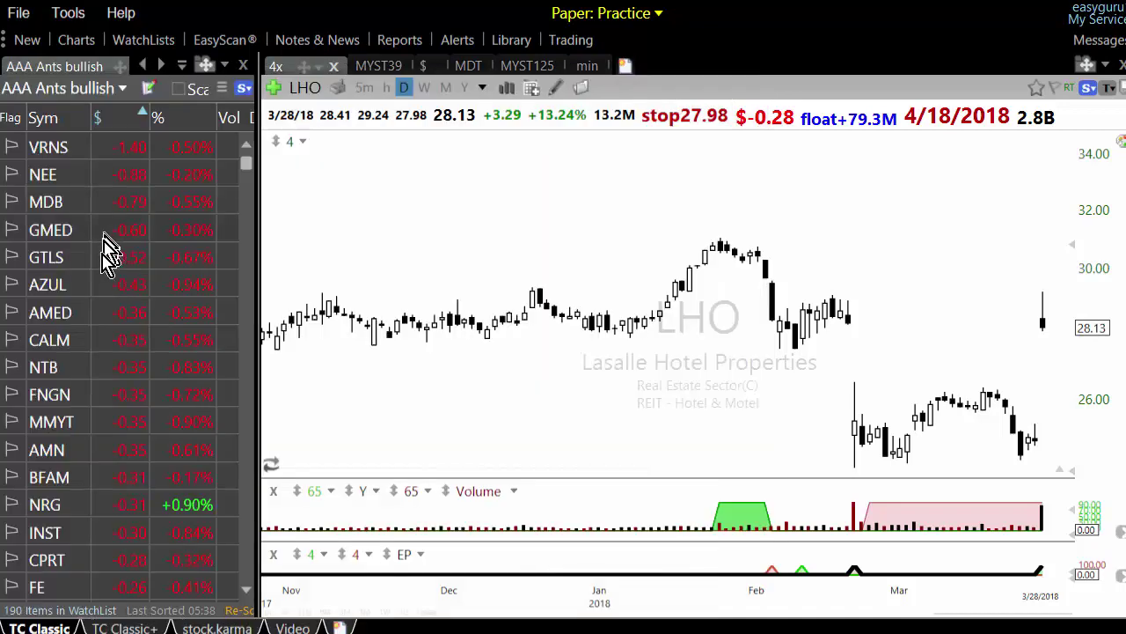
left_click(74, 150)
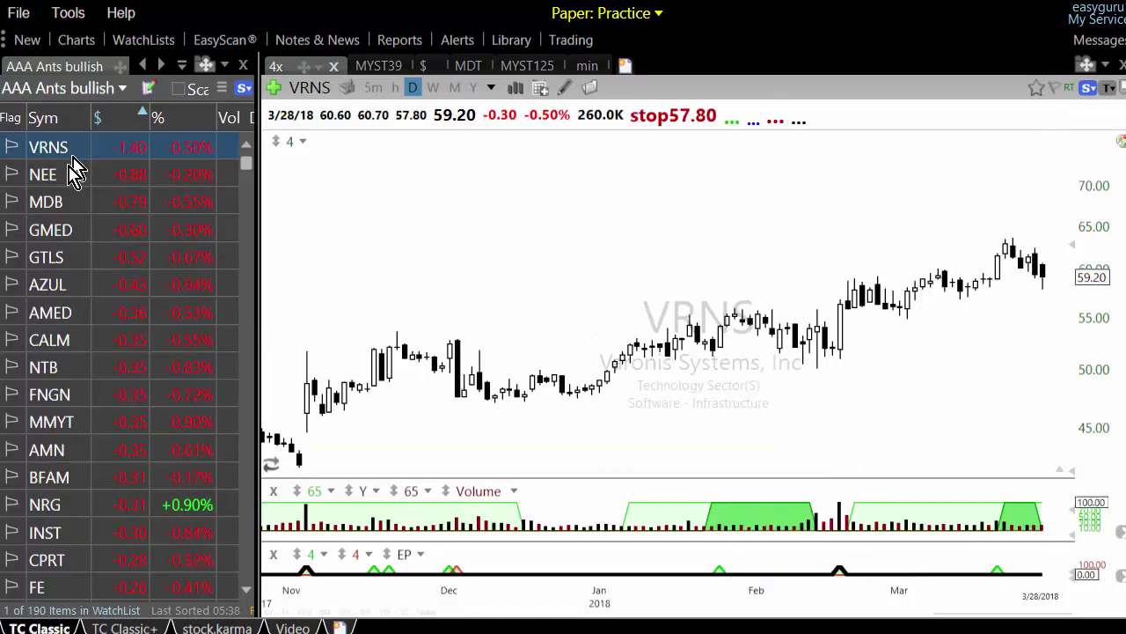
left_click(62, 180)
left_click(70, 230)
scroll(576, 387, "up", 2)
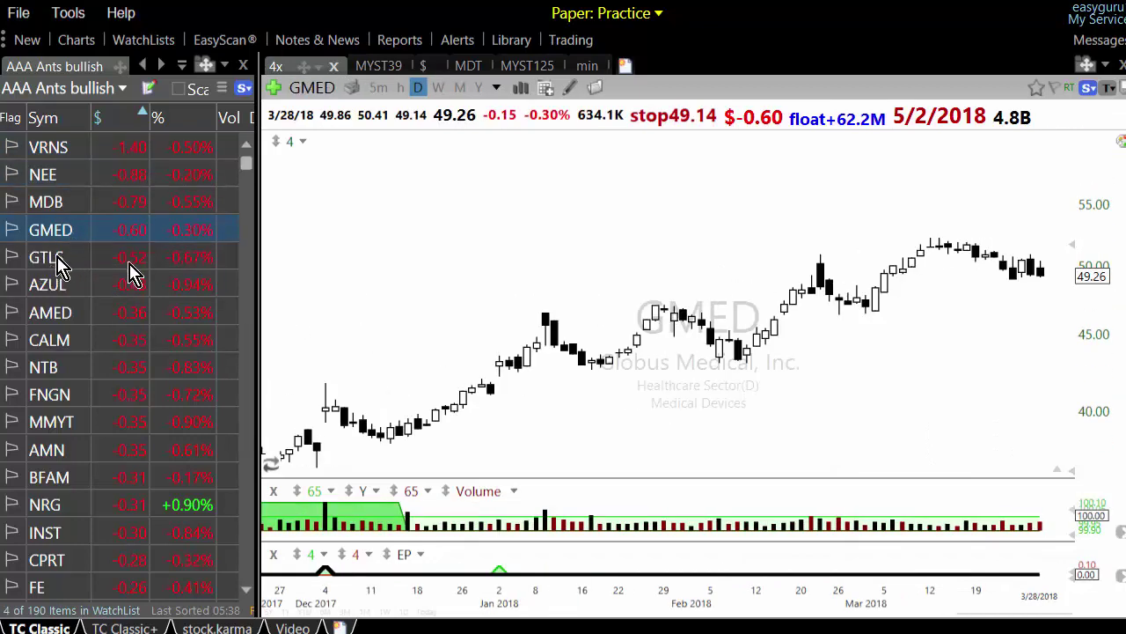
left_click(92, 88)
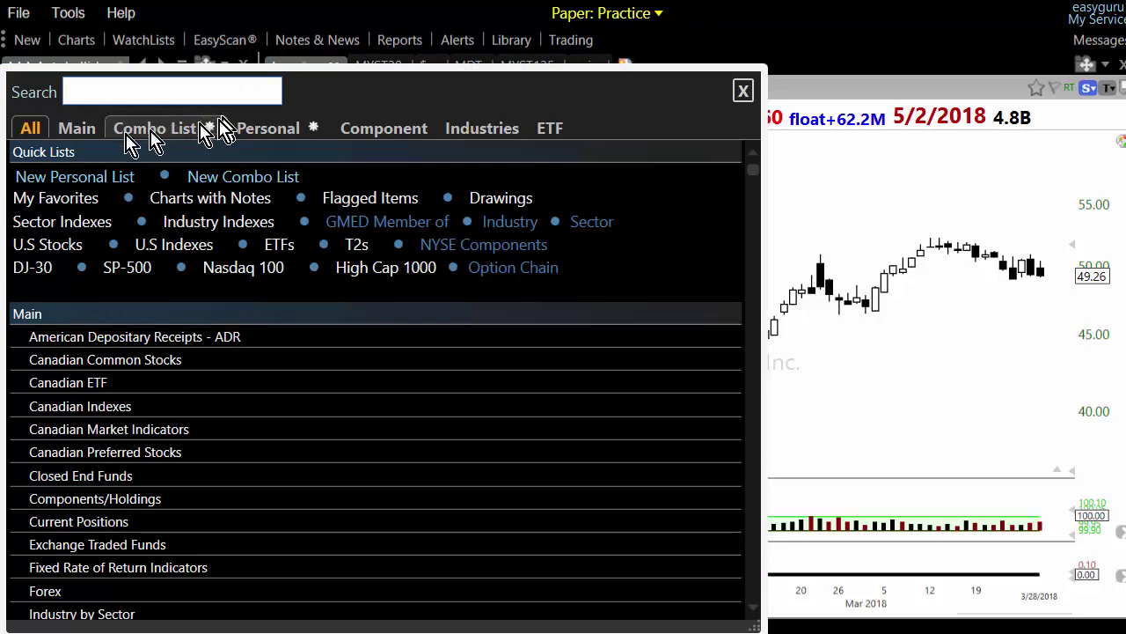
left_click(145, 139)
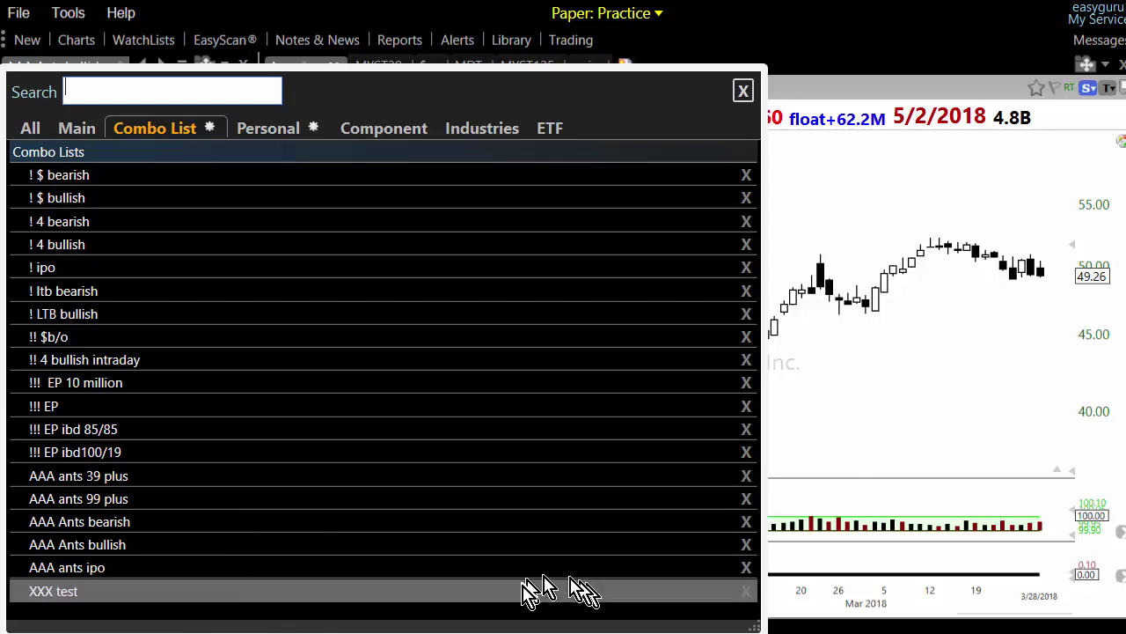
Confirm deleting the XXX test combo list, then load the ! 4 bearish combo list.
left_click(747, 593)
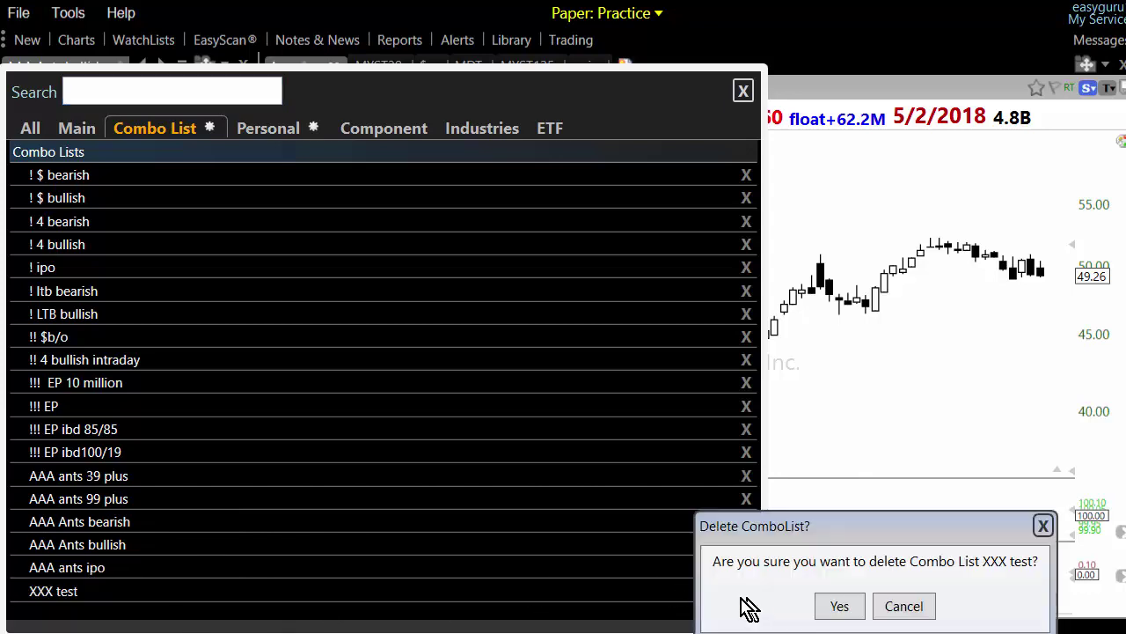
left_click(846, 613)
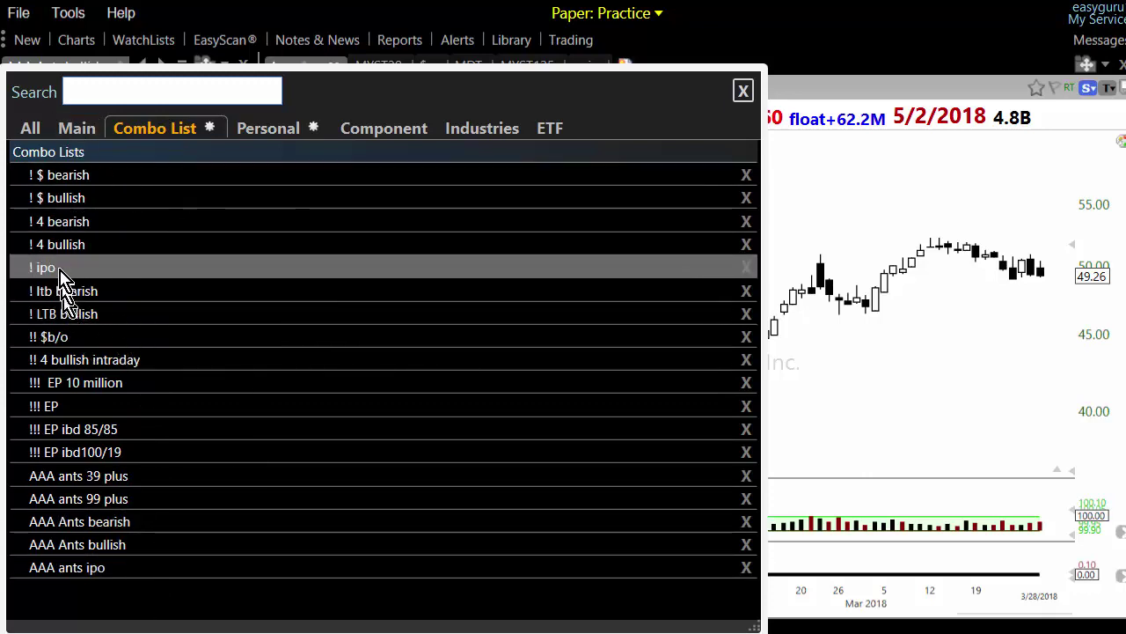
left_click(90, 225)
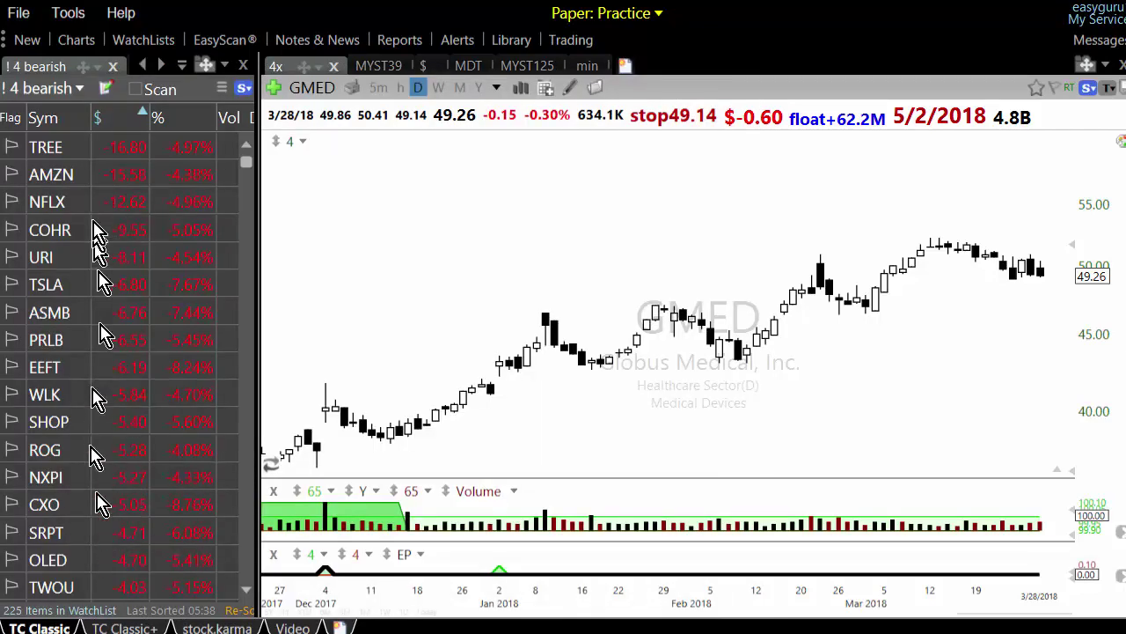
Chart TREE, AMZN, NFLX, COHR, URI and TSLA, then open the ! 4 bearish combo list's definition.
left_click(66, 154)
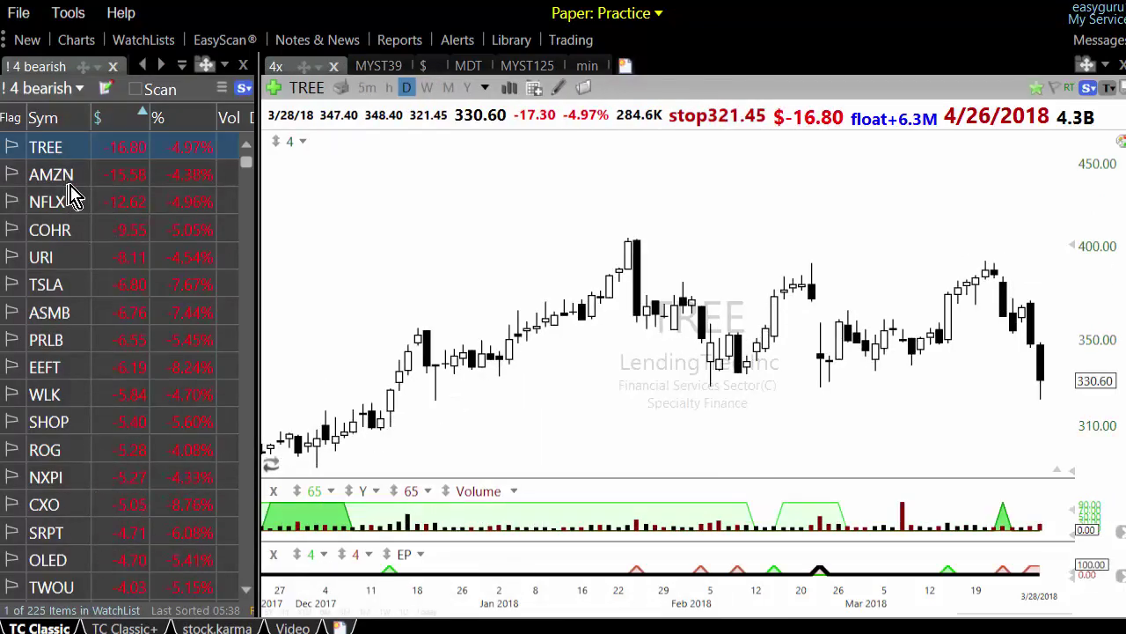
left_click(72, 180)
left_click(73, 206)
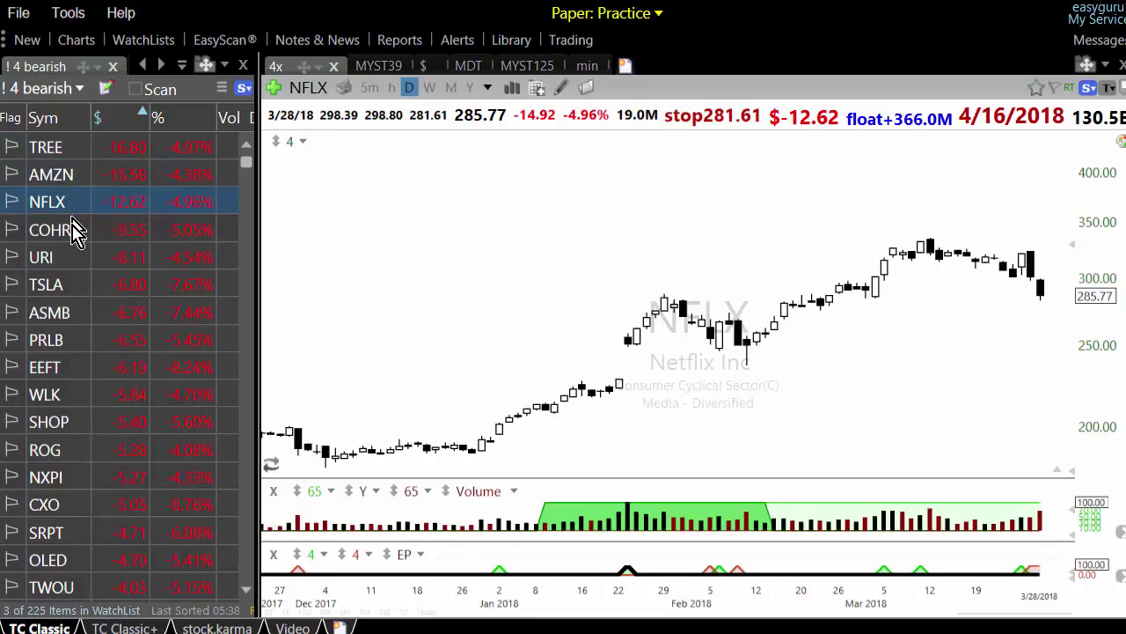
left_click(73, 234)
left_click(77, 264)
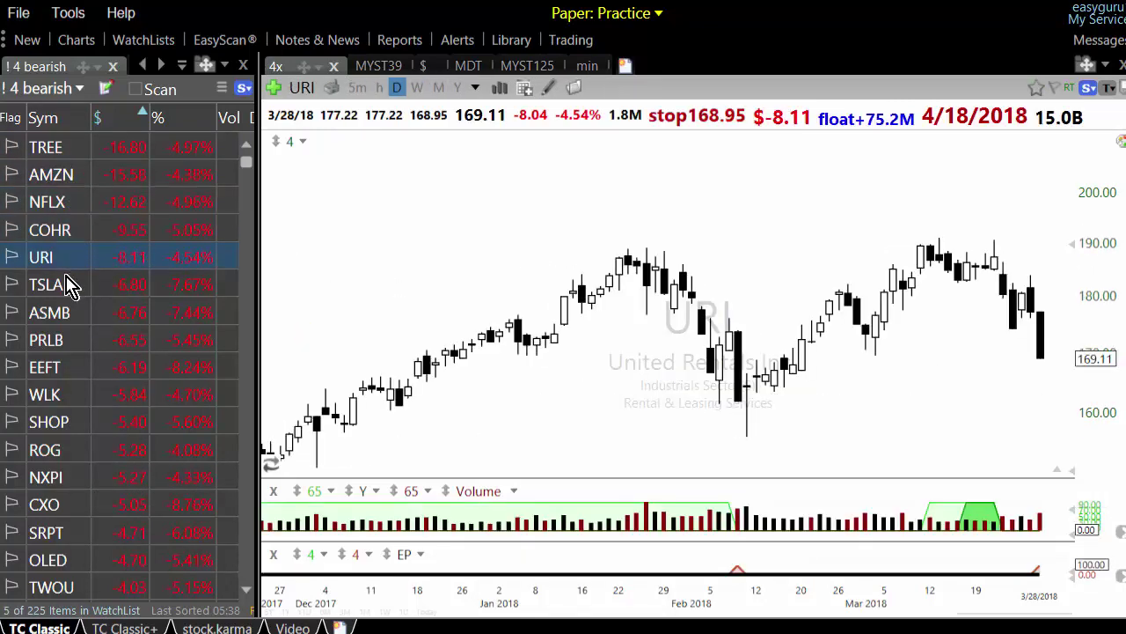
left_click(81, 283)
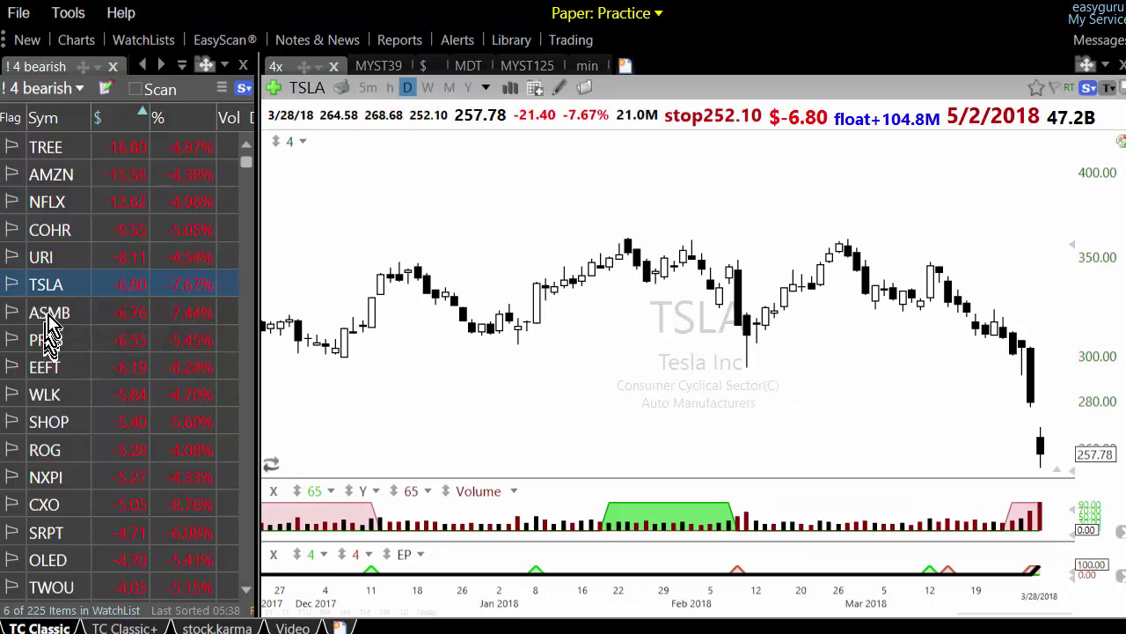
left_click(105, 89)
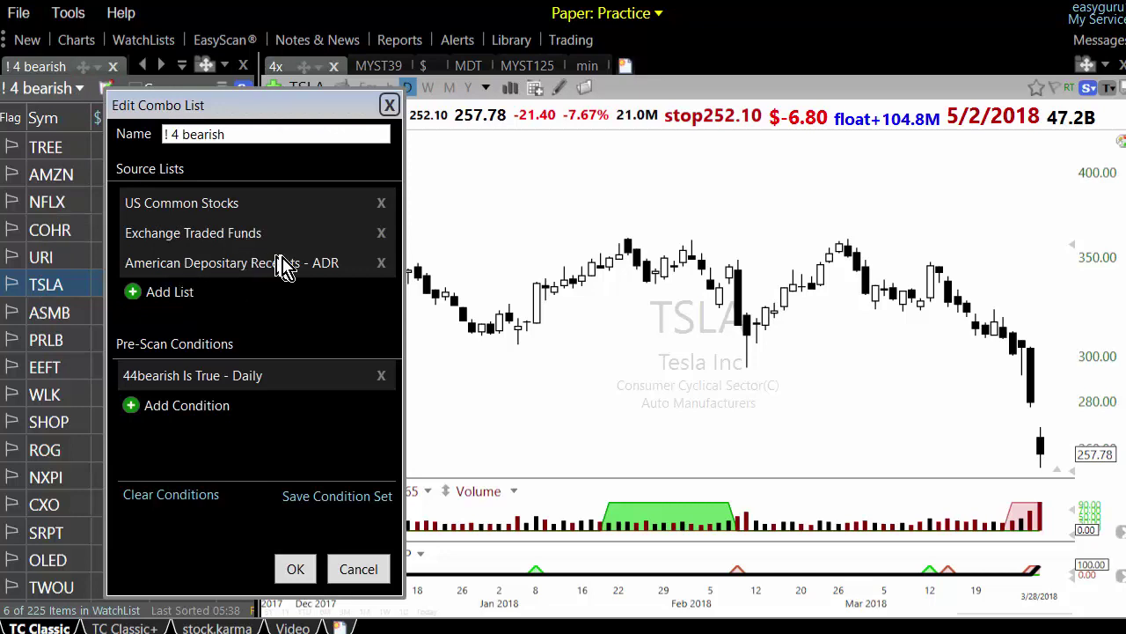
View the 44bearish condition formula, then close it and the ! 4 bearish settings unchanged.
left_click(170, 381)
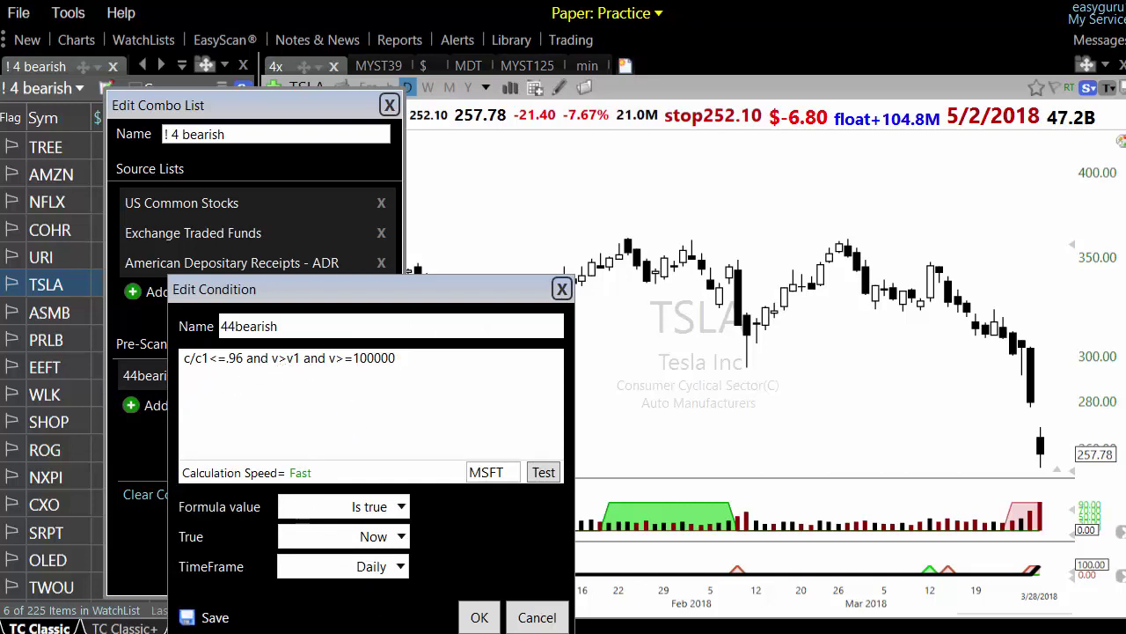
left_click(478, 618)
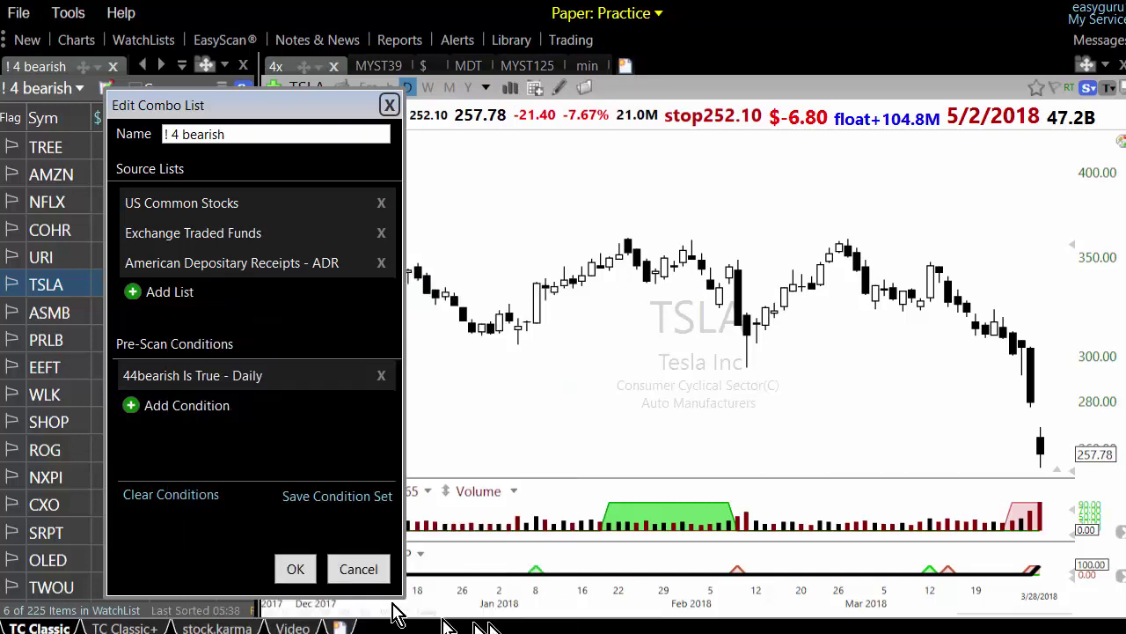
left_click(359, 569)
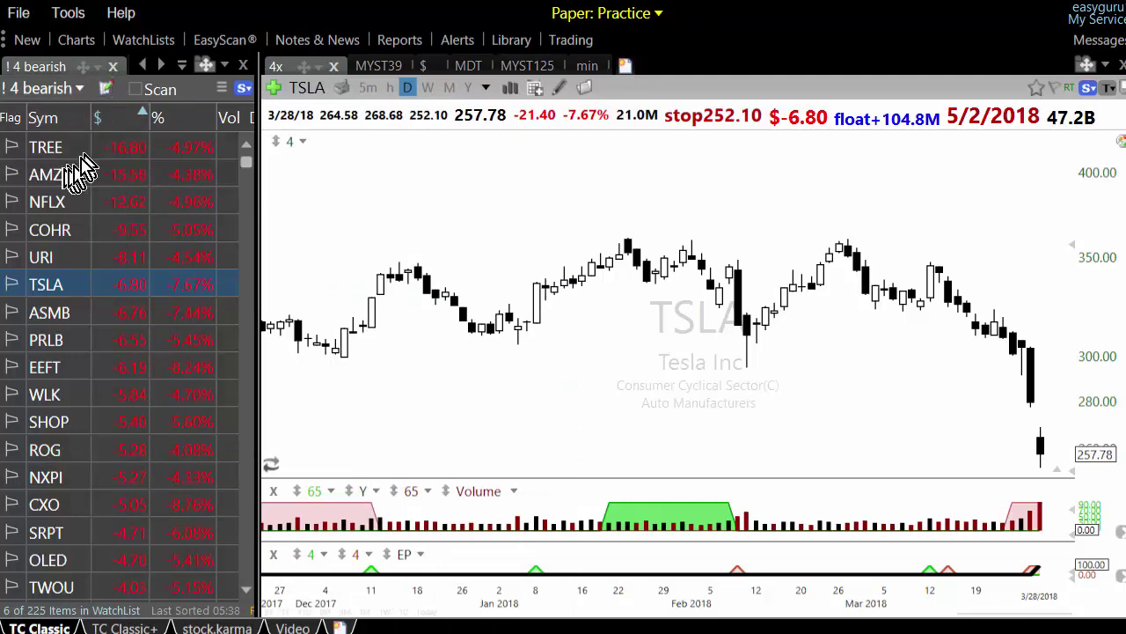
Load the ! $ bearish combo list into the watchlist.
left_click(75, 97)
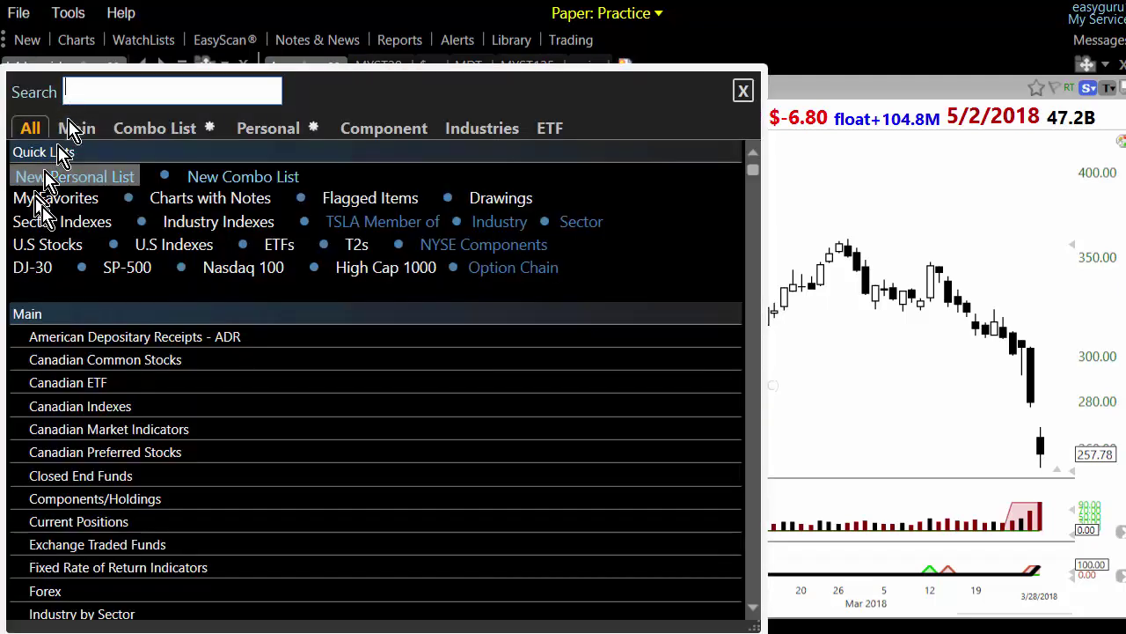
left_click(158, 132)
left_click(100, 180)
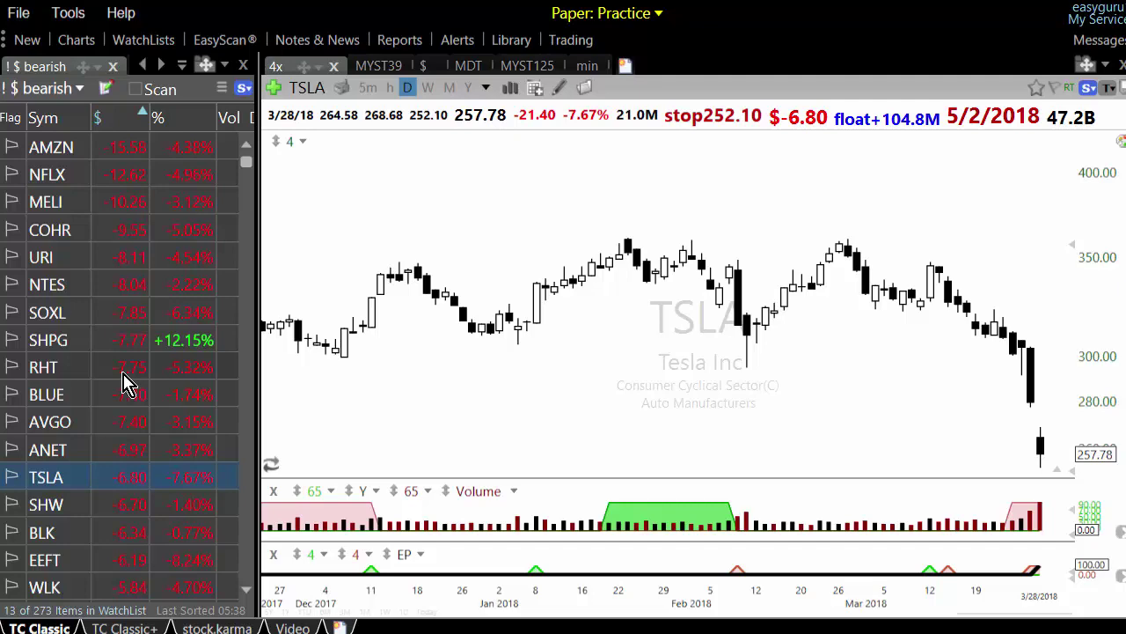
Switch the watchlist to the !! 4 bullish intraday combo list.
left_click(77, 89)
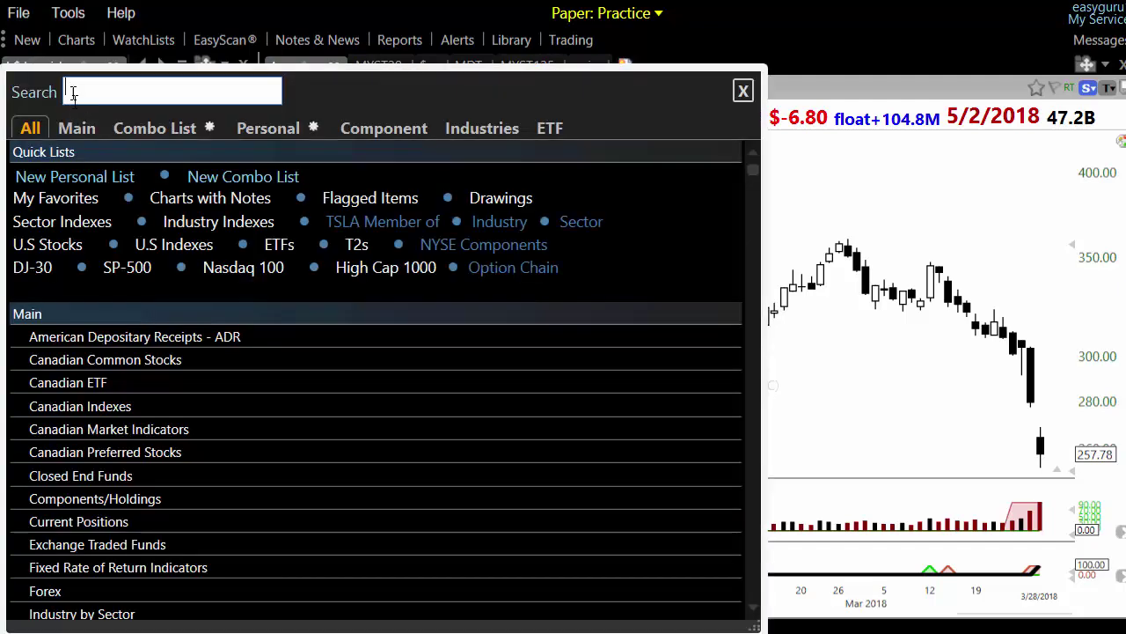
left_click(153, 134)
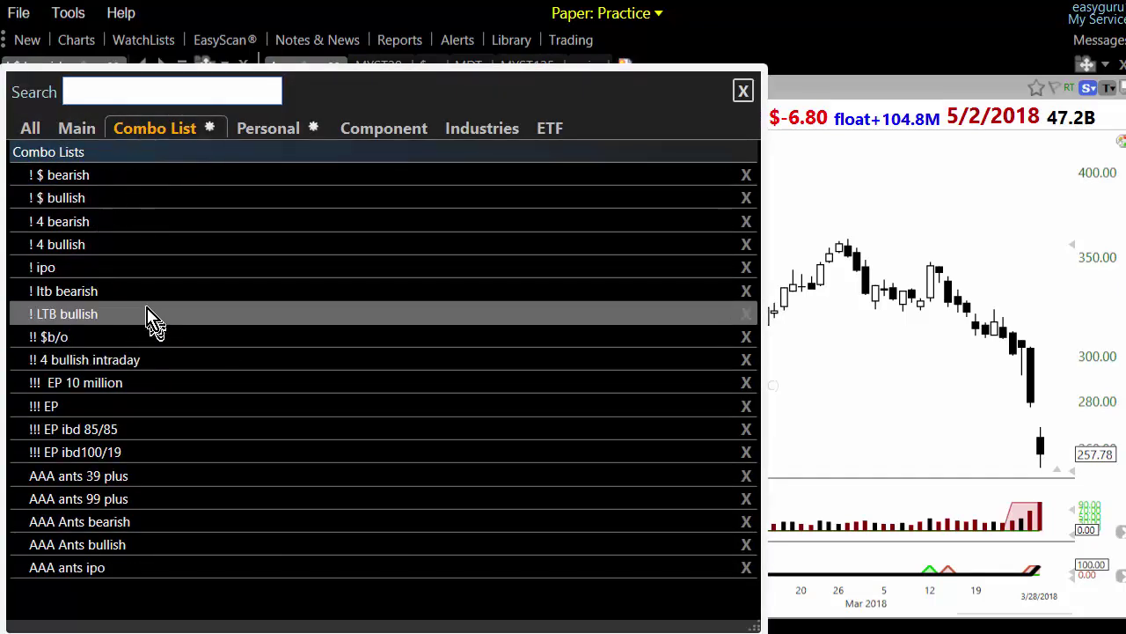
left_click(99, 359)
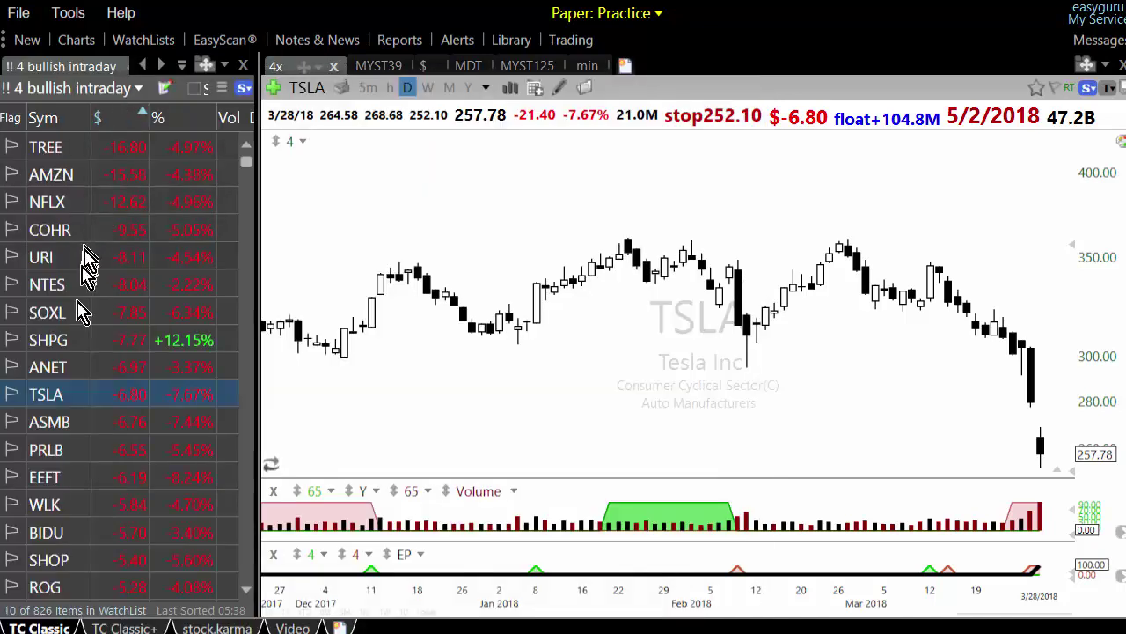
Switch the watchlist to the !! $b/o combo list.
left_click(88, 88)
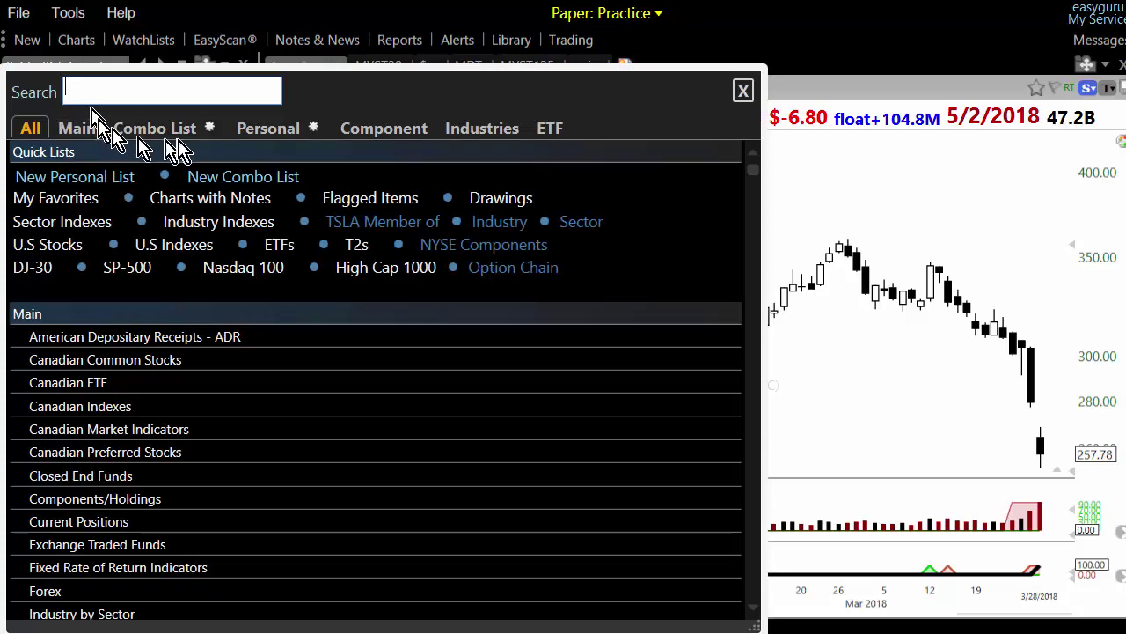
left_click(185, 131)
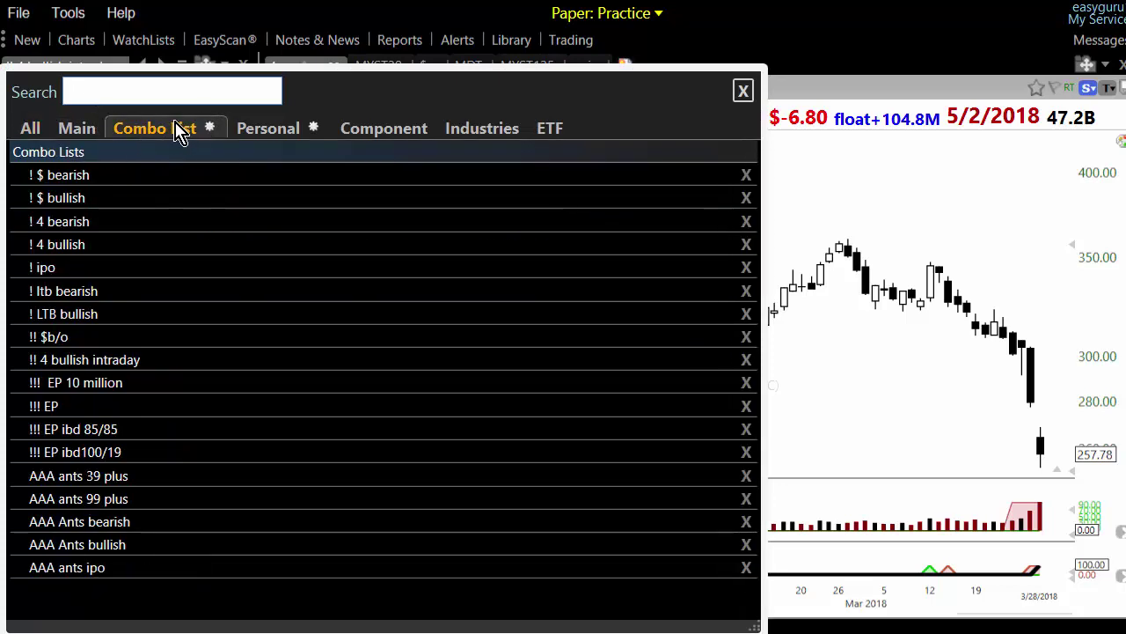
left_click(114, 341)
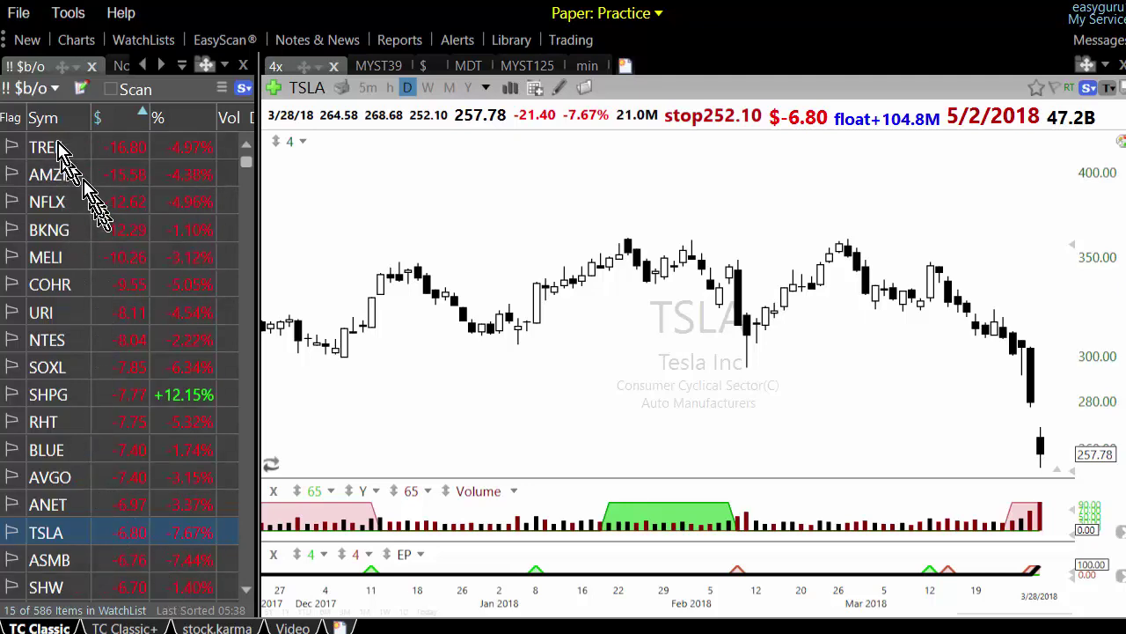
Check the combo lists in the watchlist picker, keeping !! $b/o loaded.
left_click(50, 95)
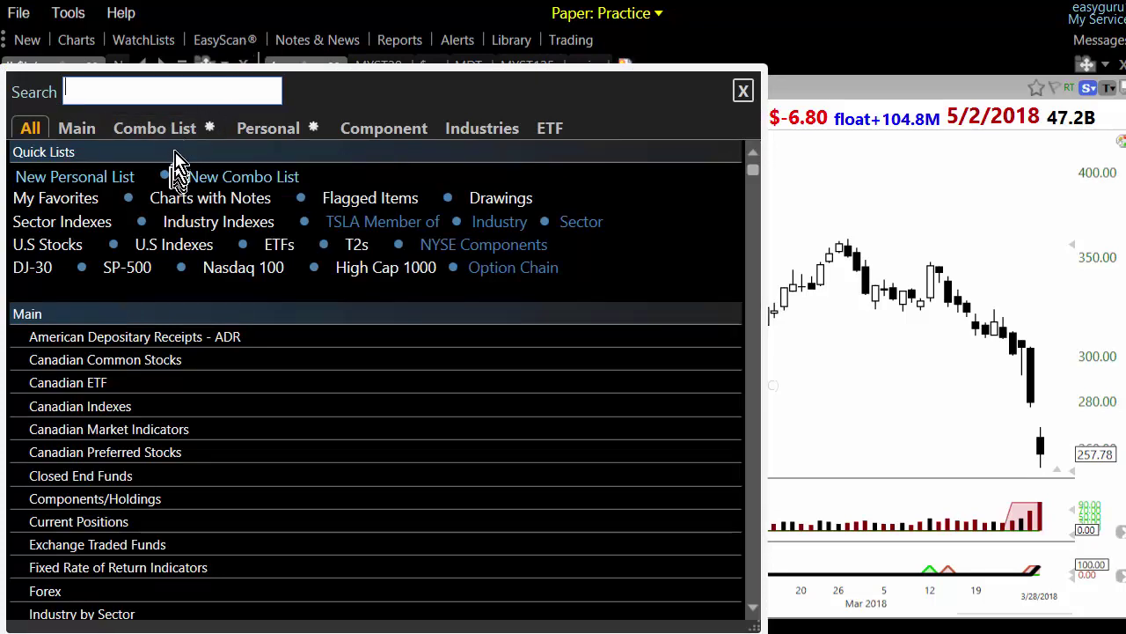
left_click(178, 139)
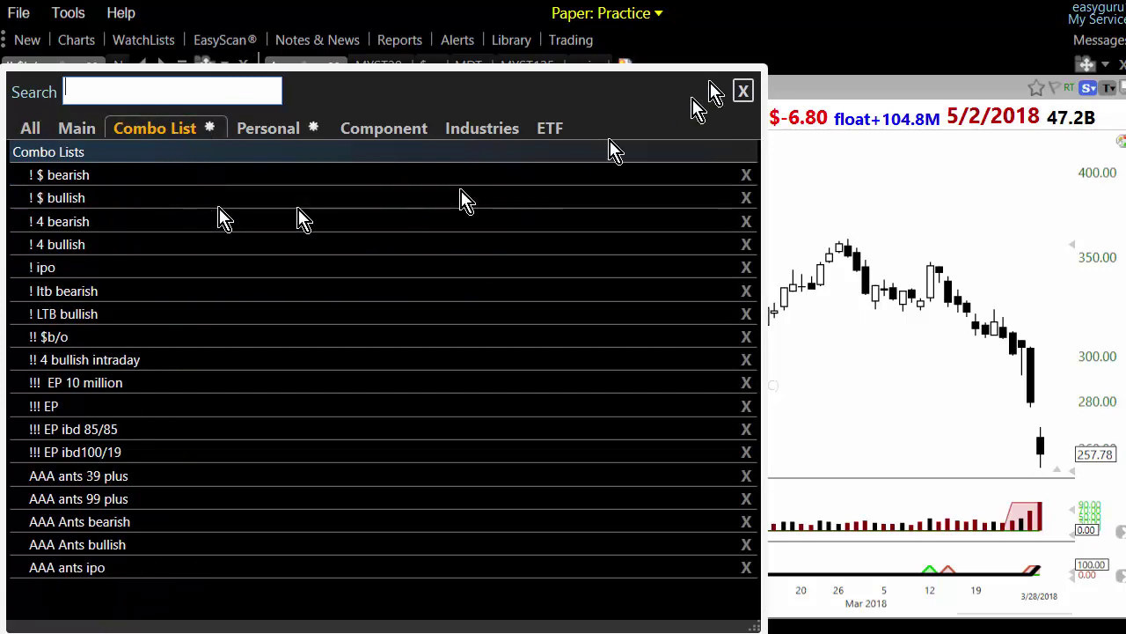
left_click(855, 207)
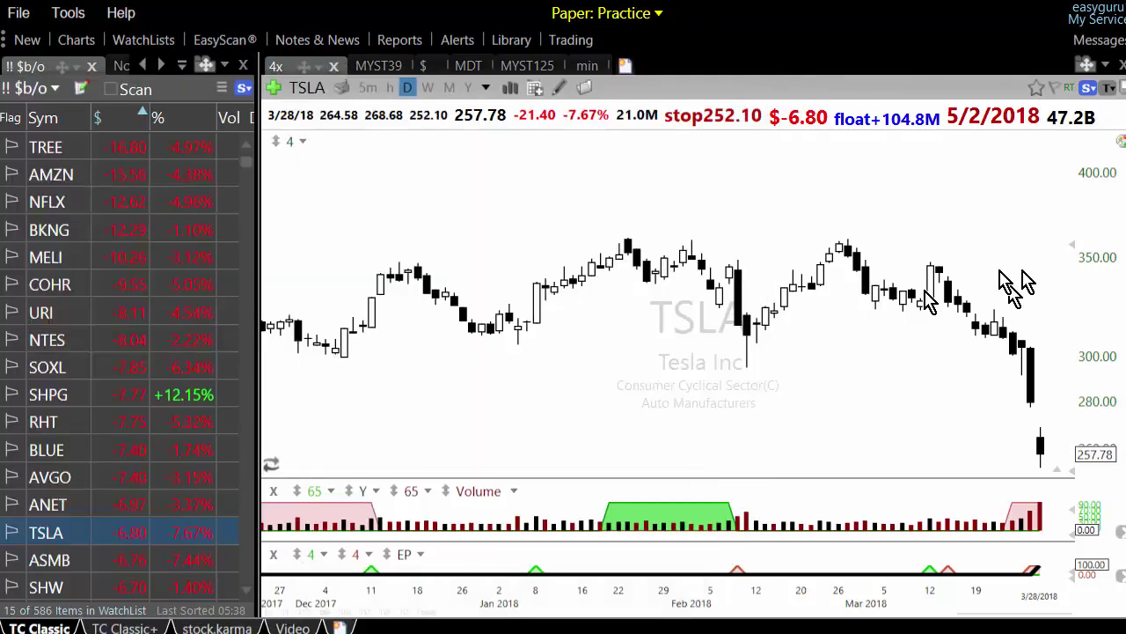
Chart TREE, AMZN, NFLX, BKNG, MELI, URI and NTES in turn from the list.
left_click(66, 151)
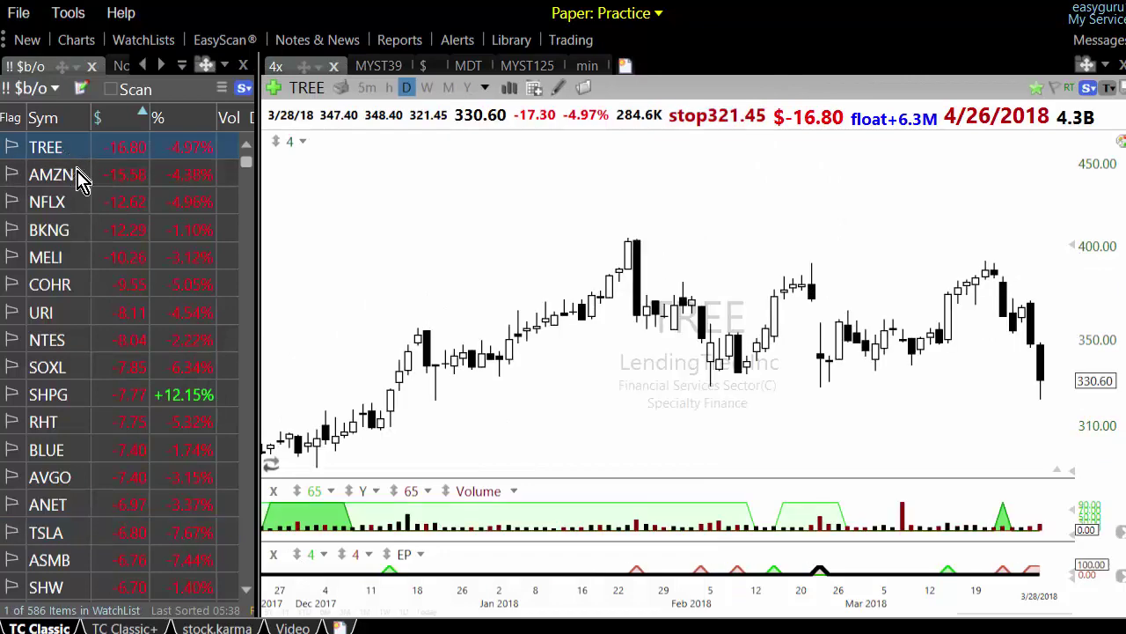
left_click(79, 174)
left_click(62, 207)
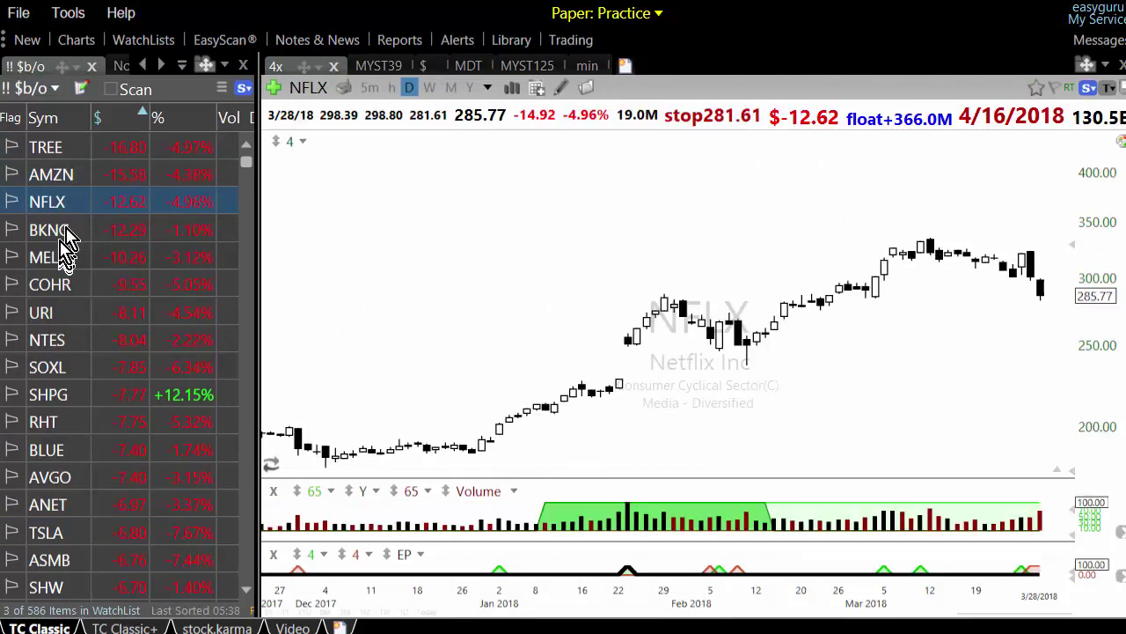
left_click(61, 232)
left_click(61, 257)
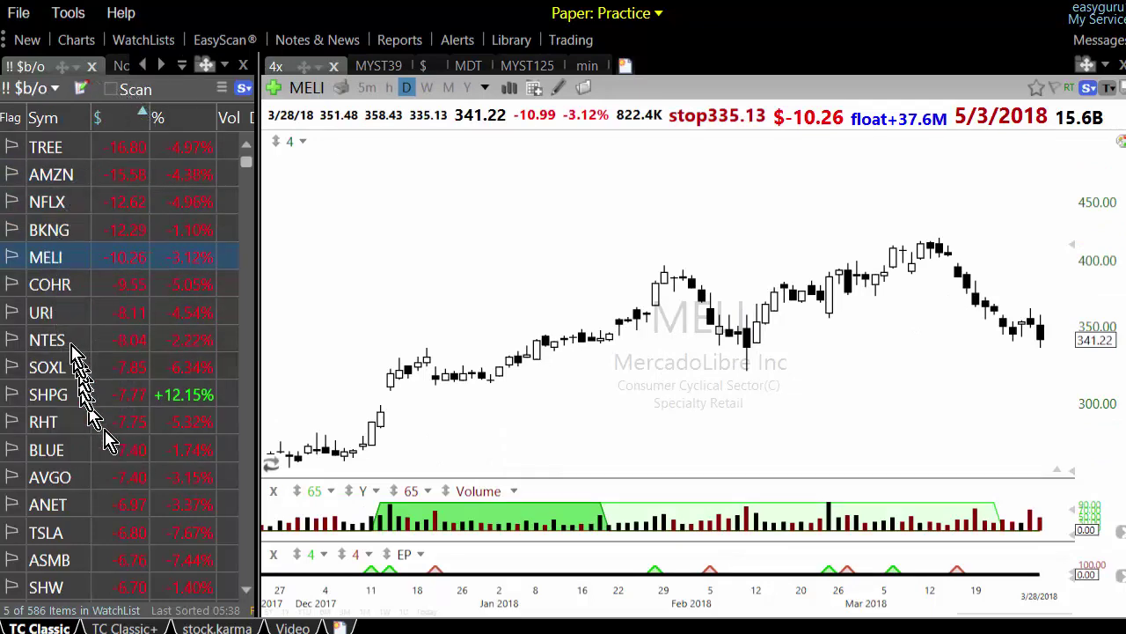
left_click(64, 315)
left_click(63, 348)
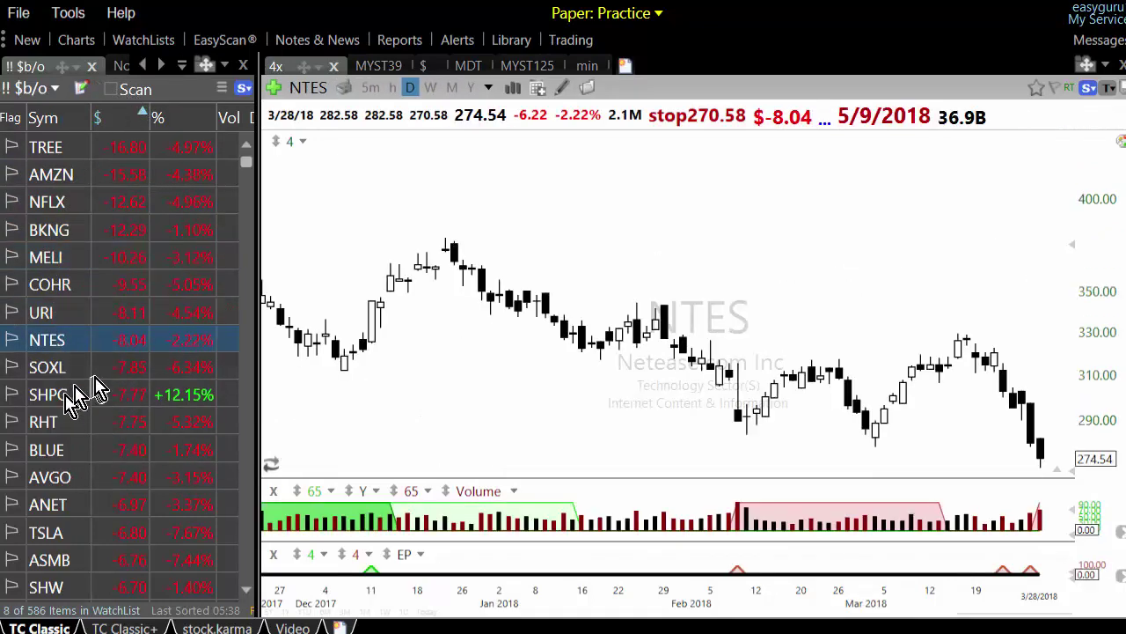